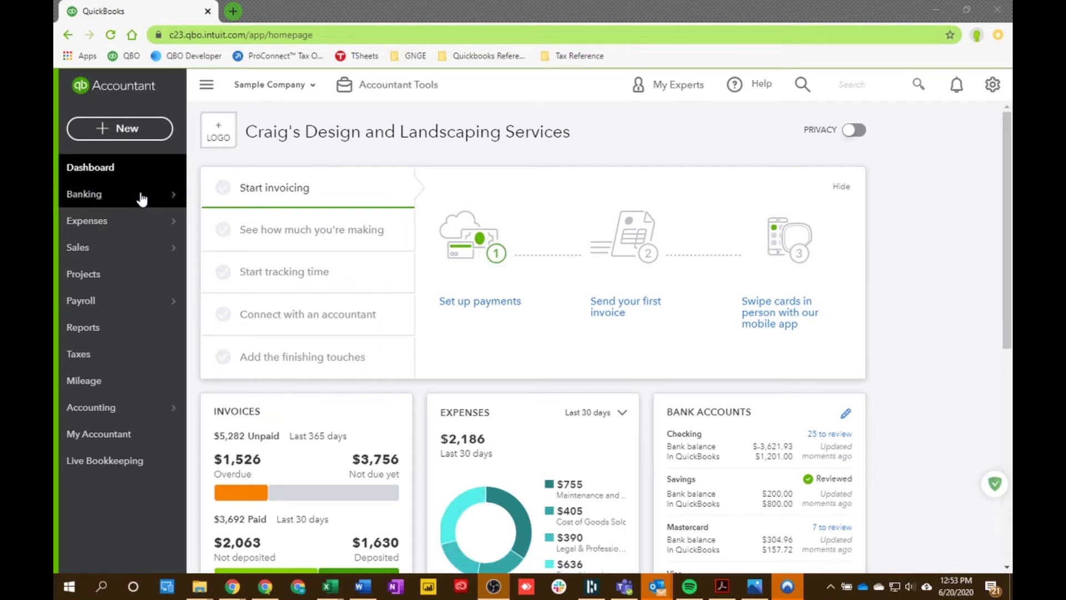
Open the bank transactions page and view the bank connection page for linking an account, closing it without connecting one.
mouse_move(142, 199)
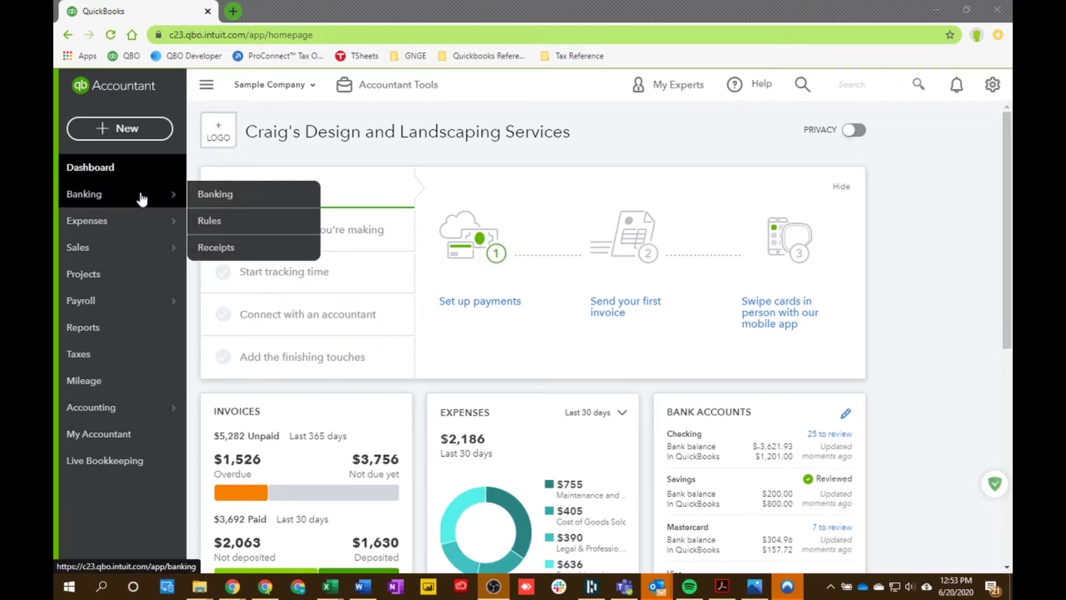
left_click(210, 200)
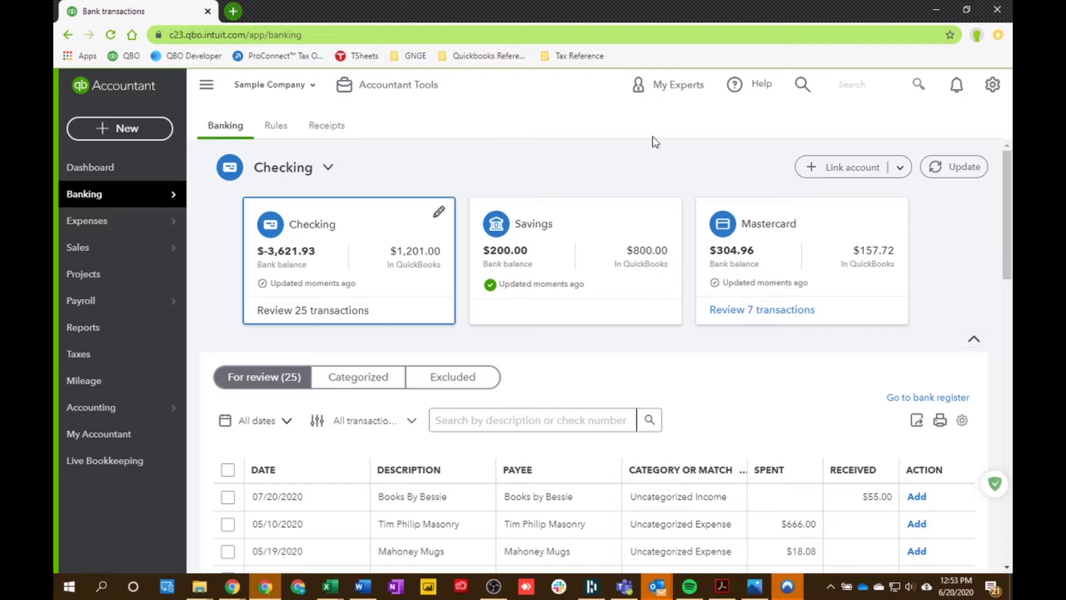
left_click(860, 167)
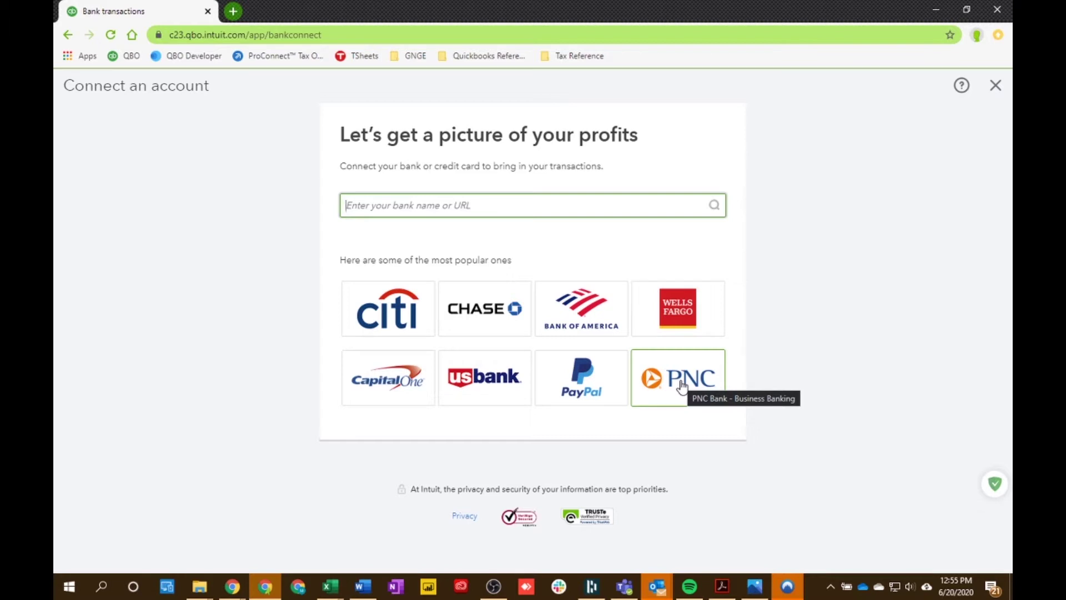
left_click(993, 98)
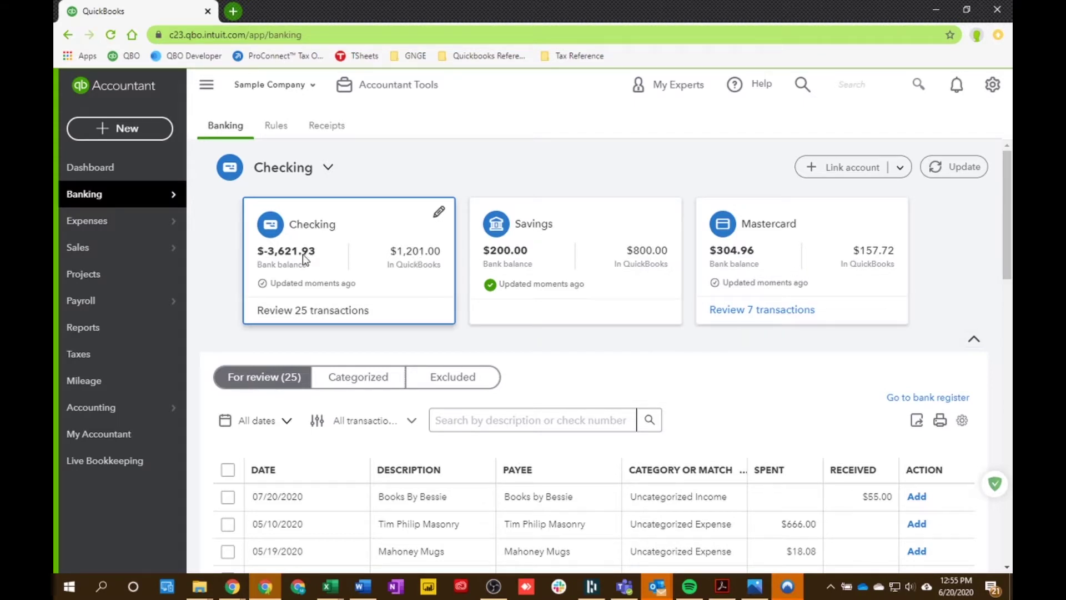
Look over the checking transactions for review and expand the 07/20/2020 Books By Bessie entry to examine its handling options.
scroll(296, 385, "down", 1)
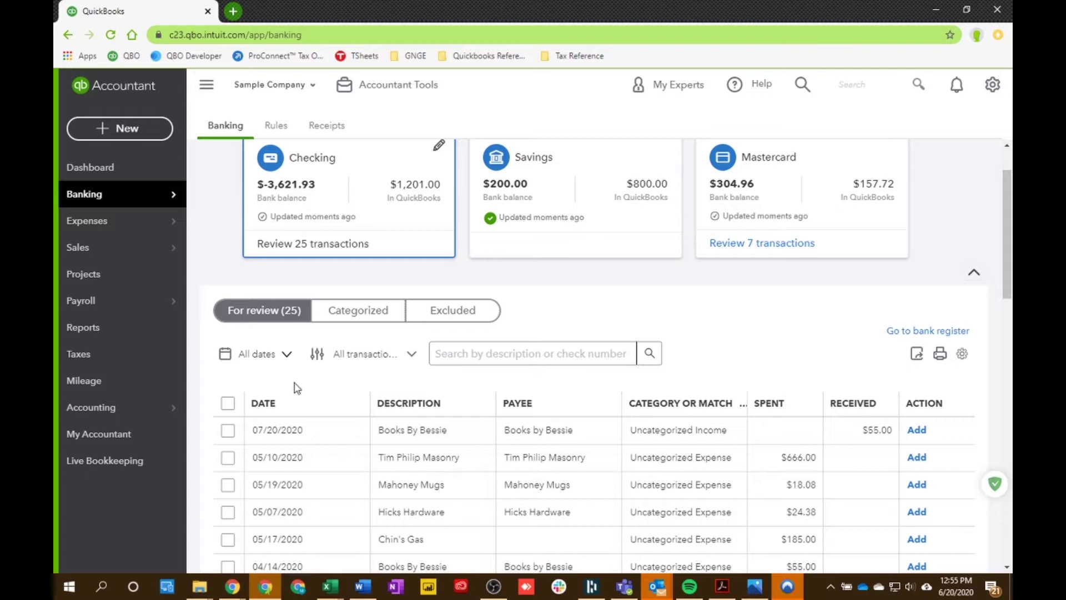
scroll(302, 431, "down", 2)
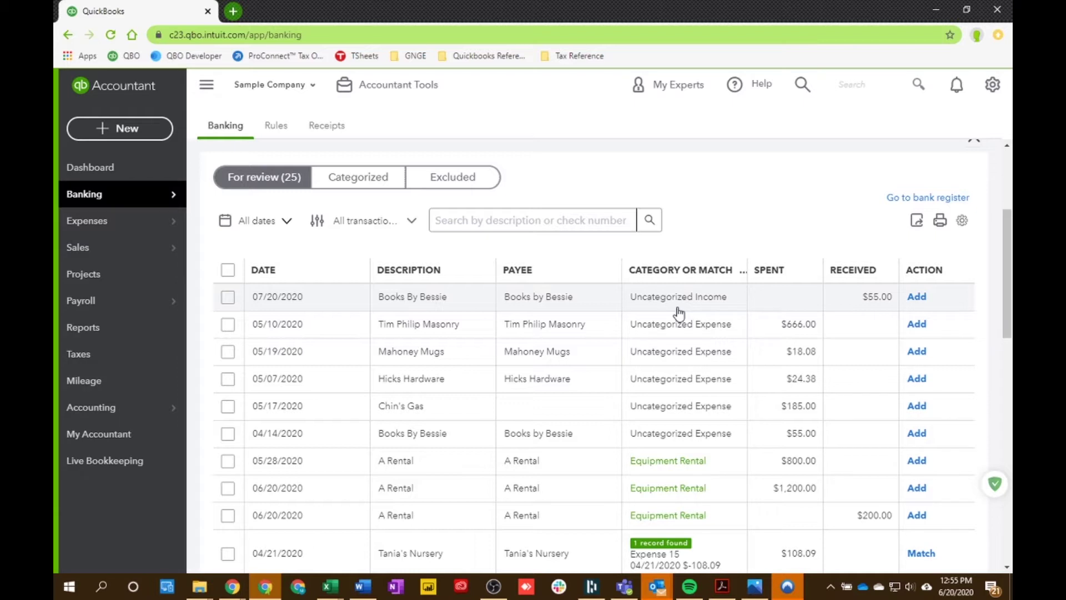
left_click(473, 302)
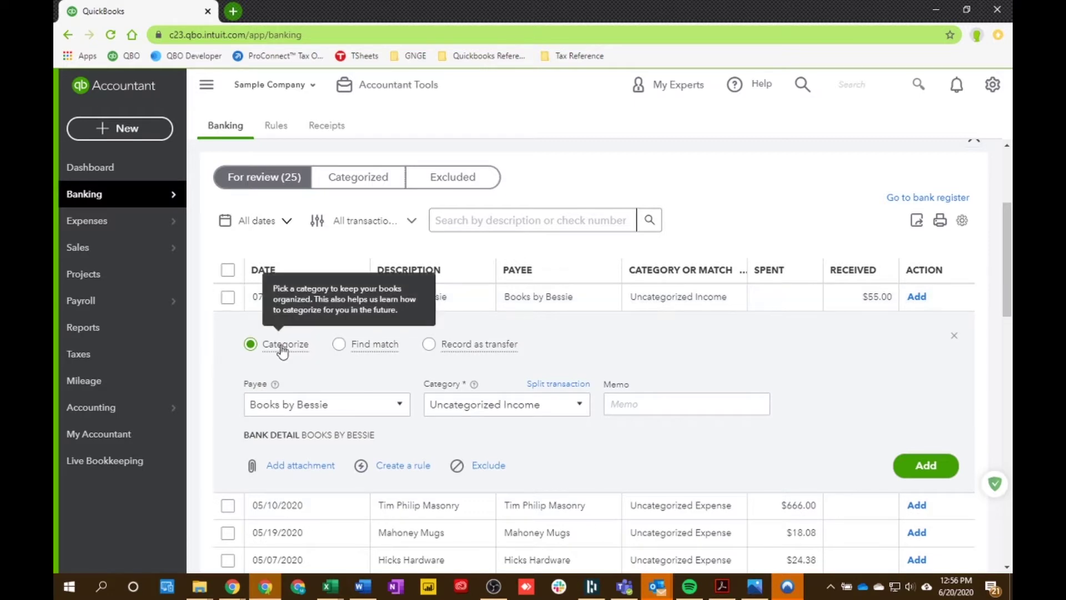
mouse_move(481, 352)
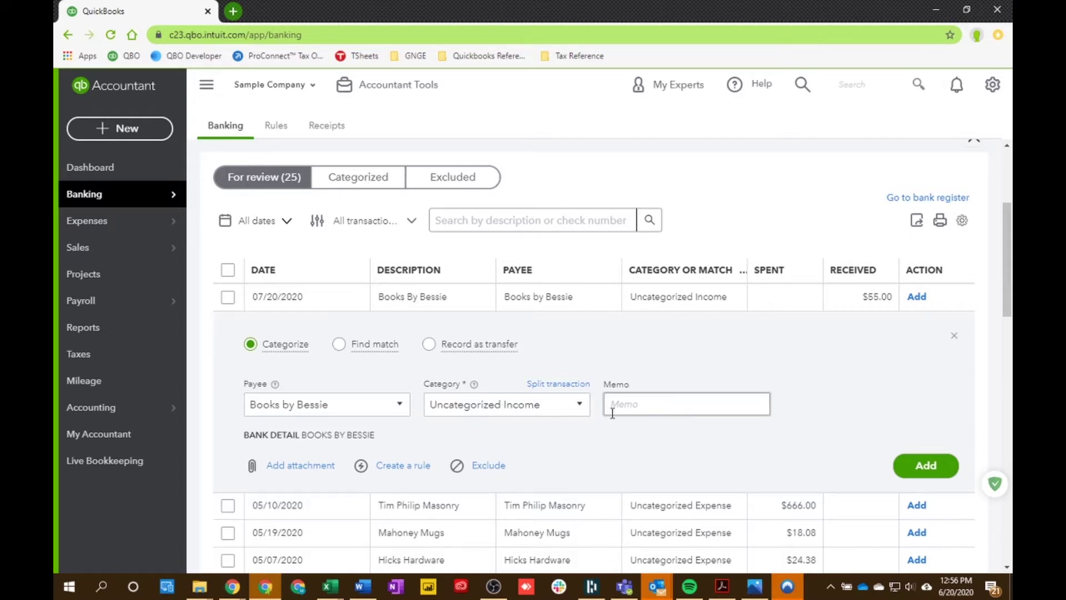
Expand the 05/28/2020 A Rental transaction for $800.00 and choose Equipment Rental, the main Expenses account, as its category.
scroll(550, 441, "down", 3)
scroll(547, 441, "down", 1)
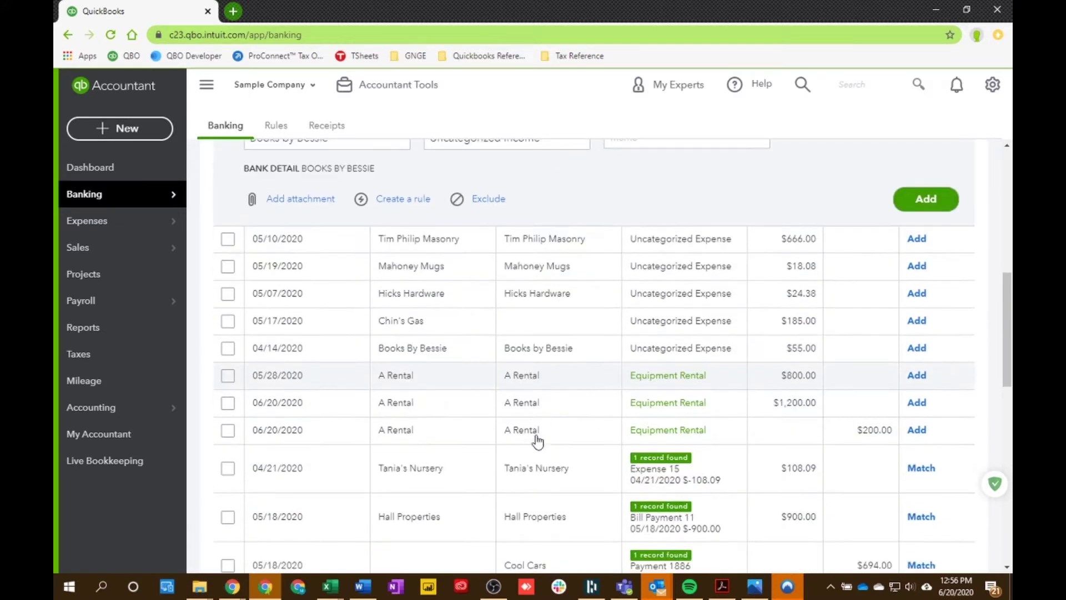
left_click(445, 383)
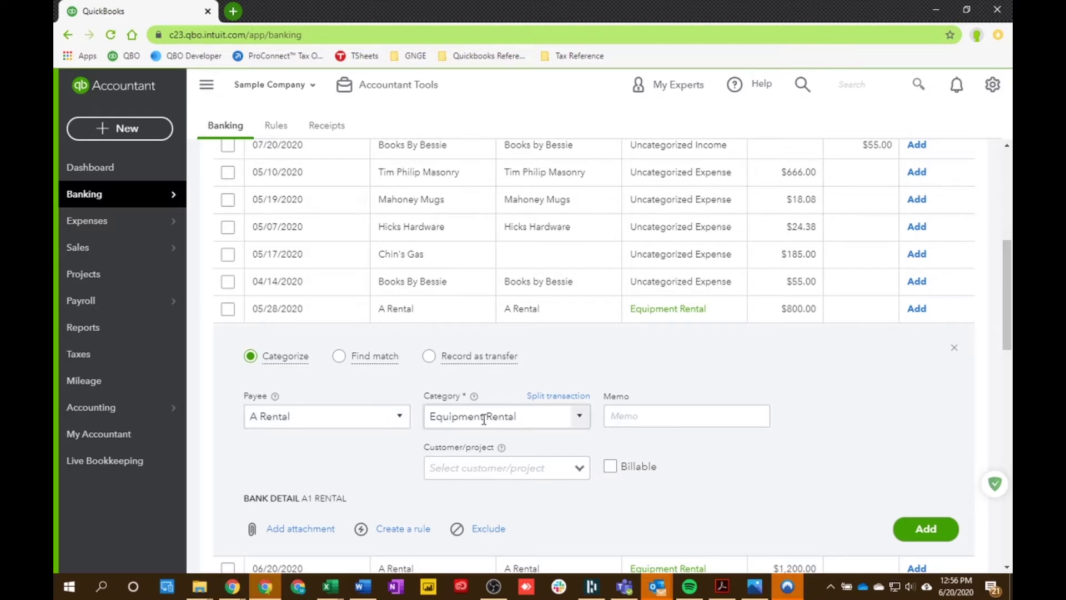
left_click(579, 420)
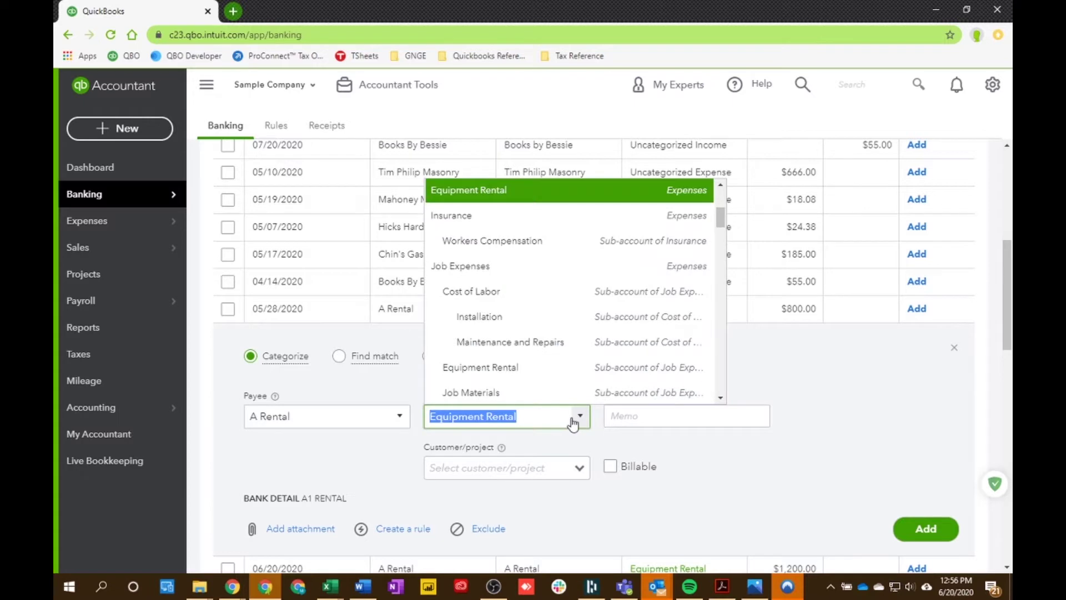
left_click(495, 188)
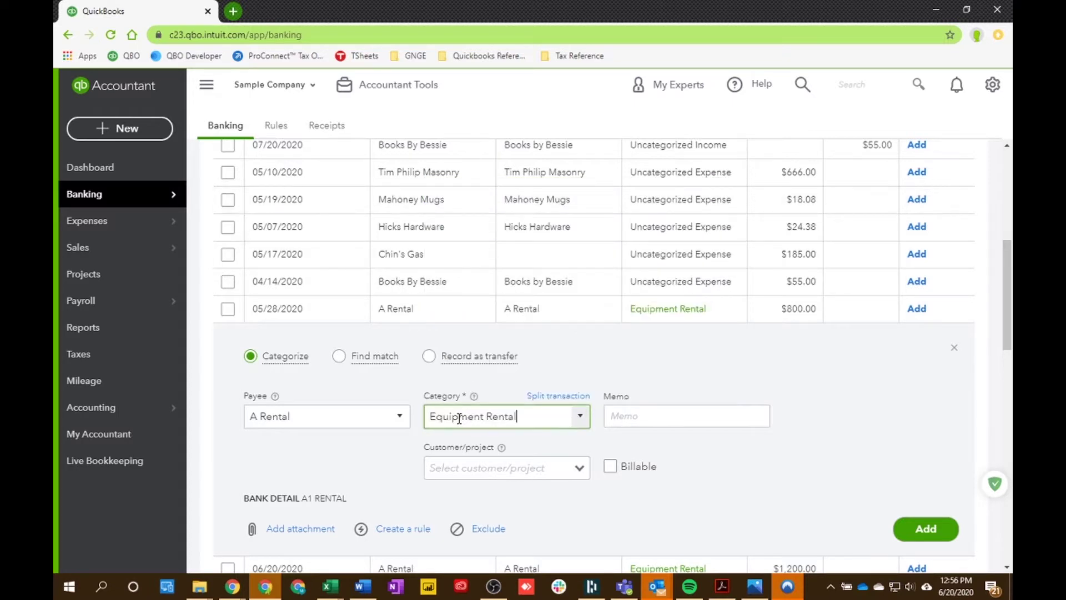
Browse the available customer/project choices for the A Rental transaction without assigning one.
left_click(578, 469)
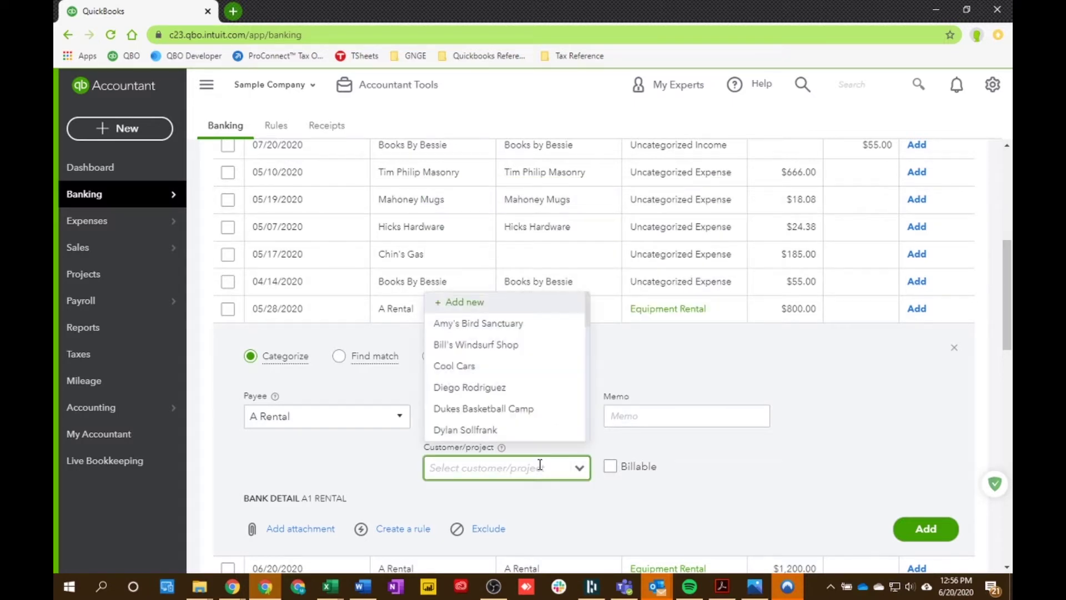
scroll(508, 411, "down", 3)
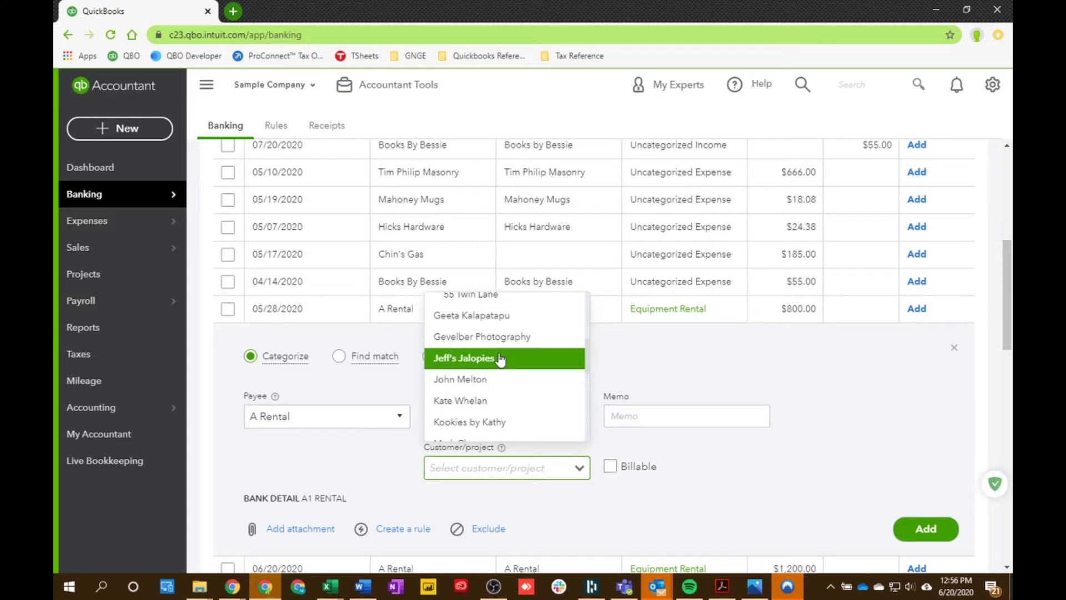
left_click(667, 455)
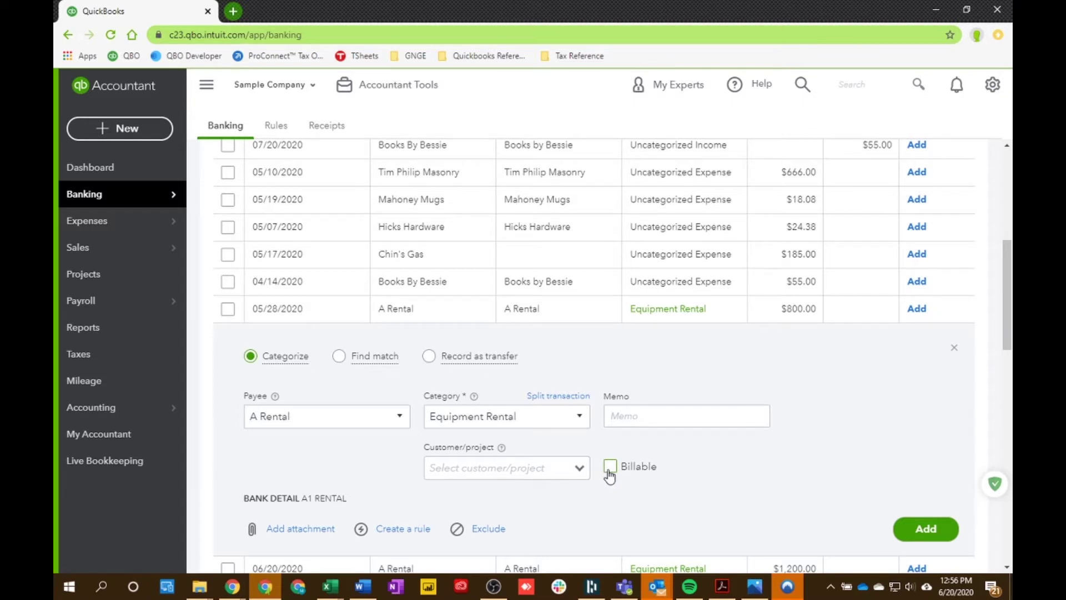
Enter the memo "Lawnmower" for the 05/28/2020 A Rental transaction and add it to the books.
left_click(633, 415)
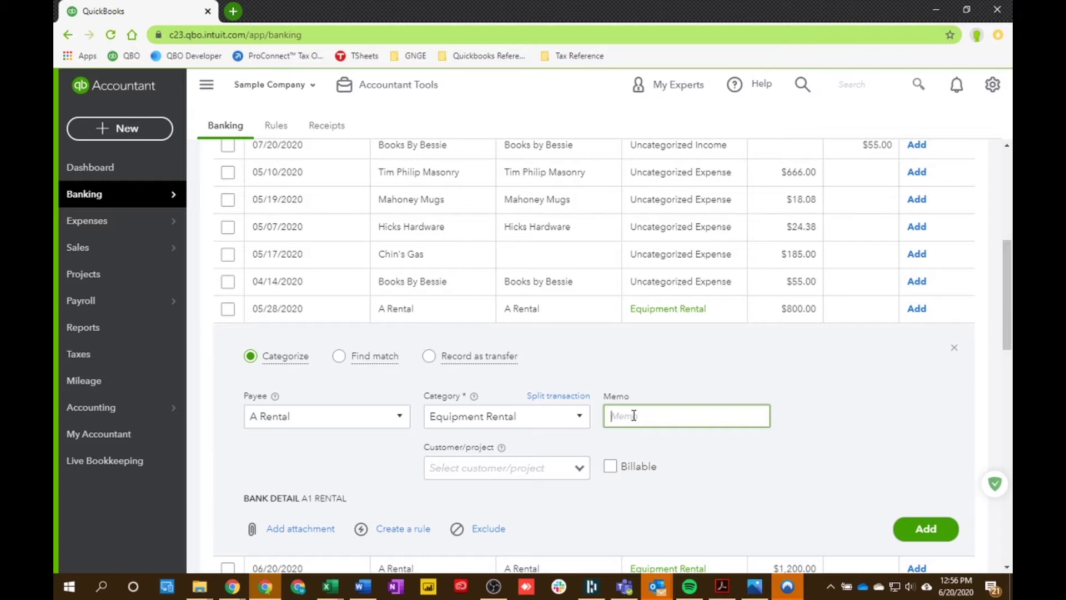
type("Lawnmower")
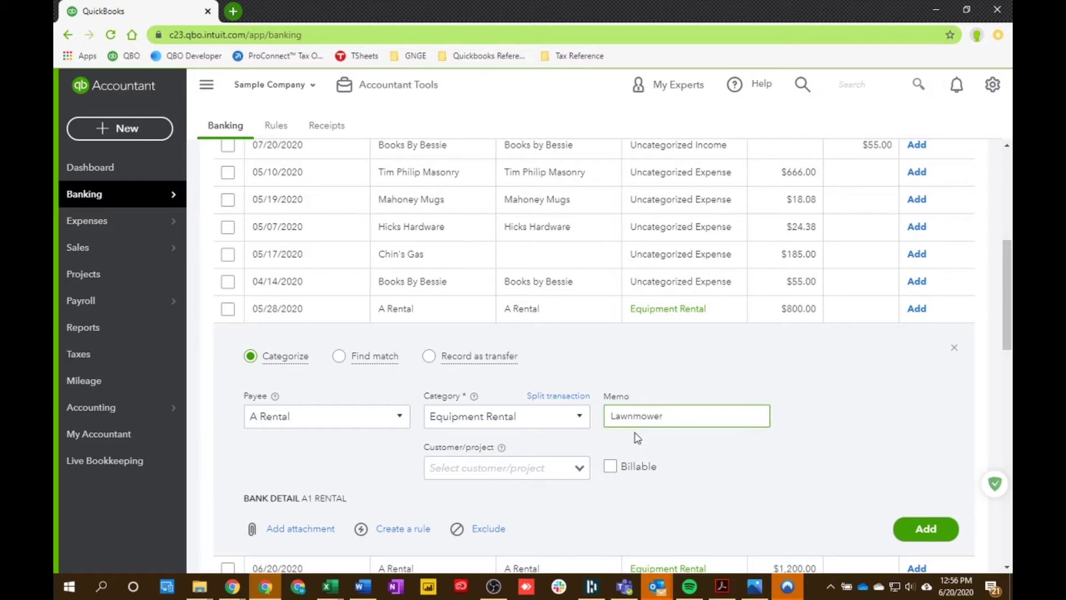
left_click(574, 509)
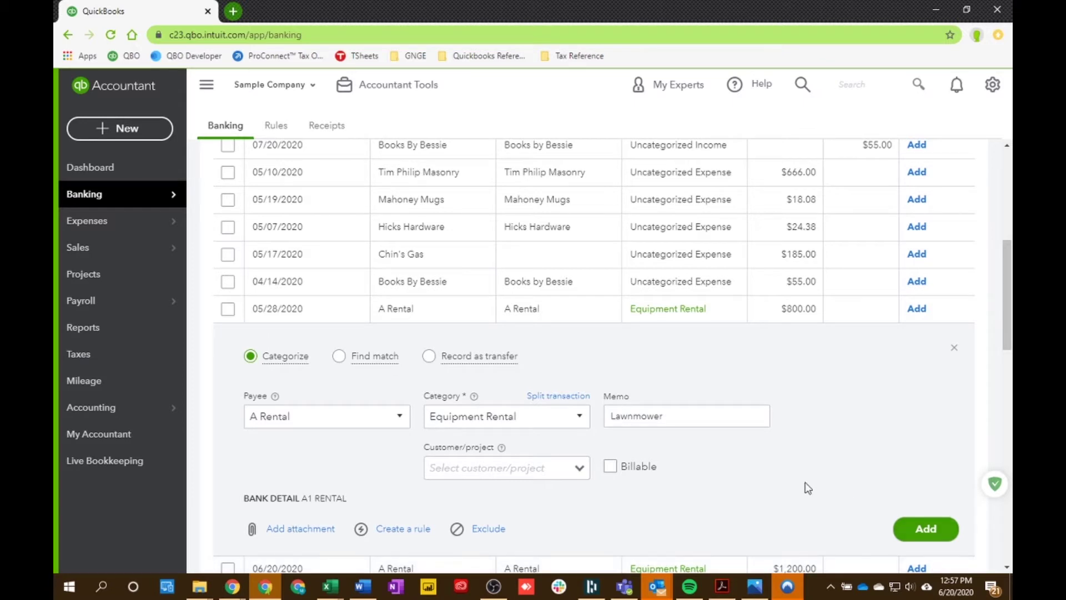
left_click(920, 531)
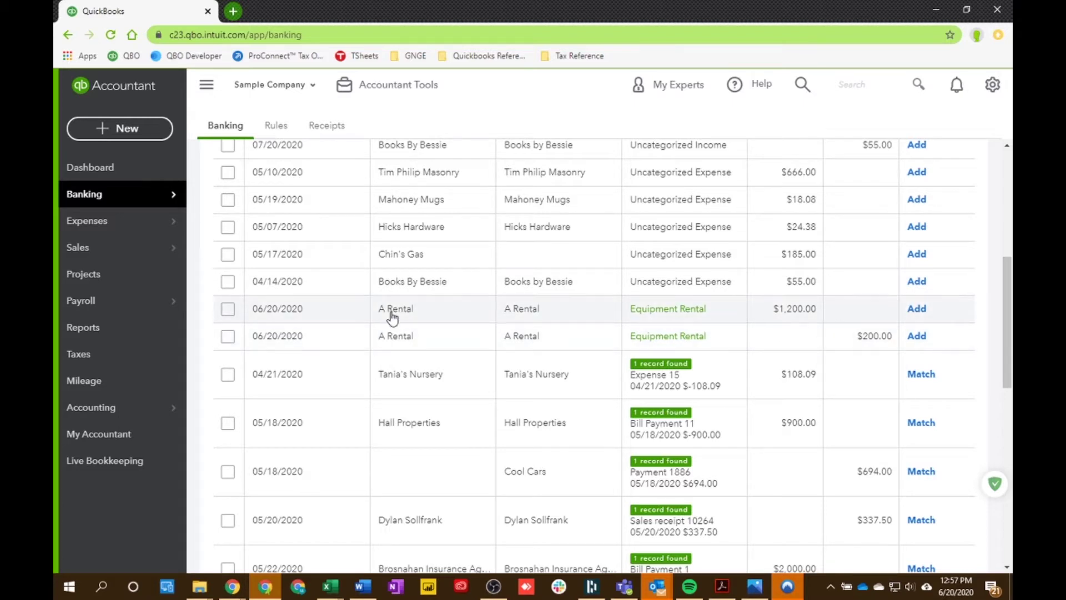
Check the added A Rental transaction in the categorized list and return to the transactions for review.
scroll(682, 316, "up", 2)
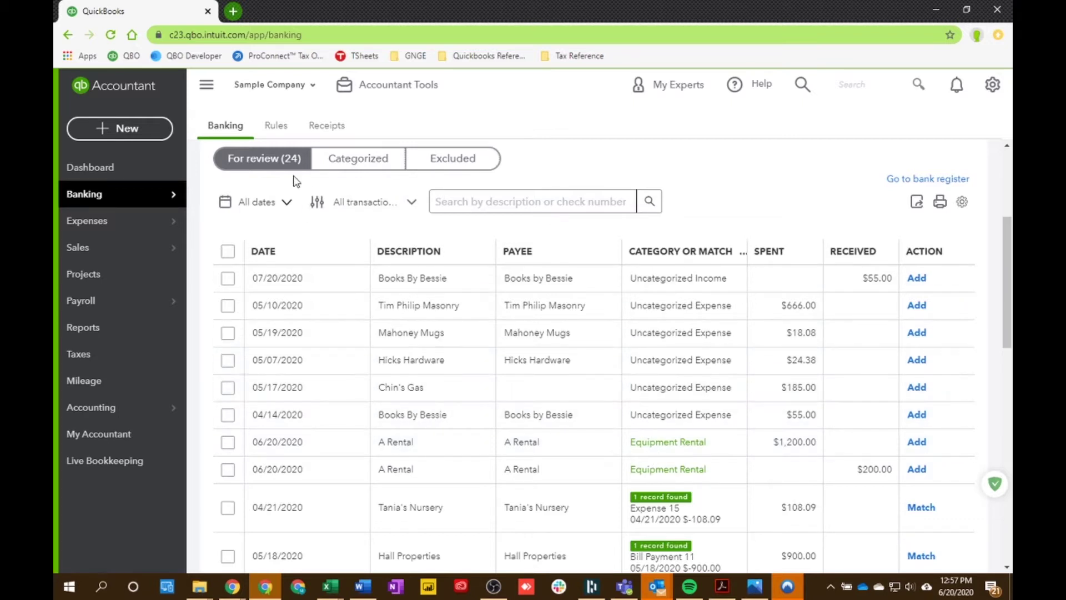
left_click(345, 162)
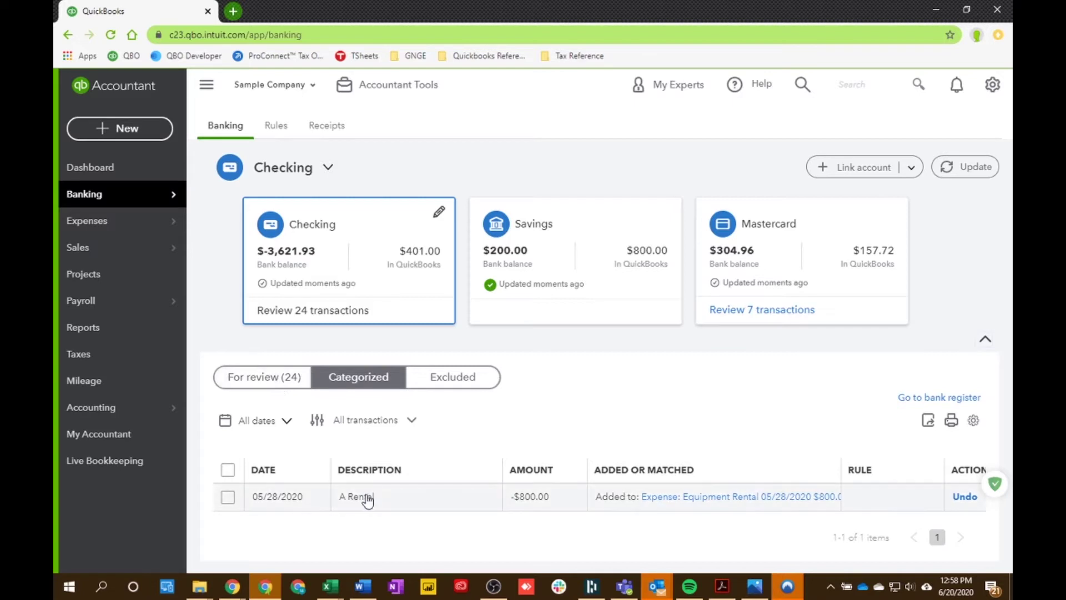
left_click(263, 377)
Expand the 04/21/2020 Tania's Nursery transaction and match it to the suggested Expense 15 record.
scroll(380, 416, "down", 7)
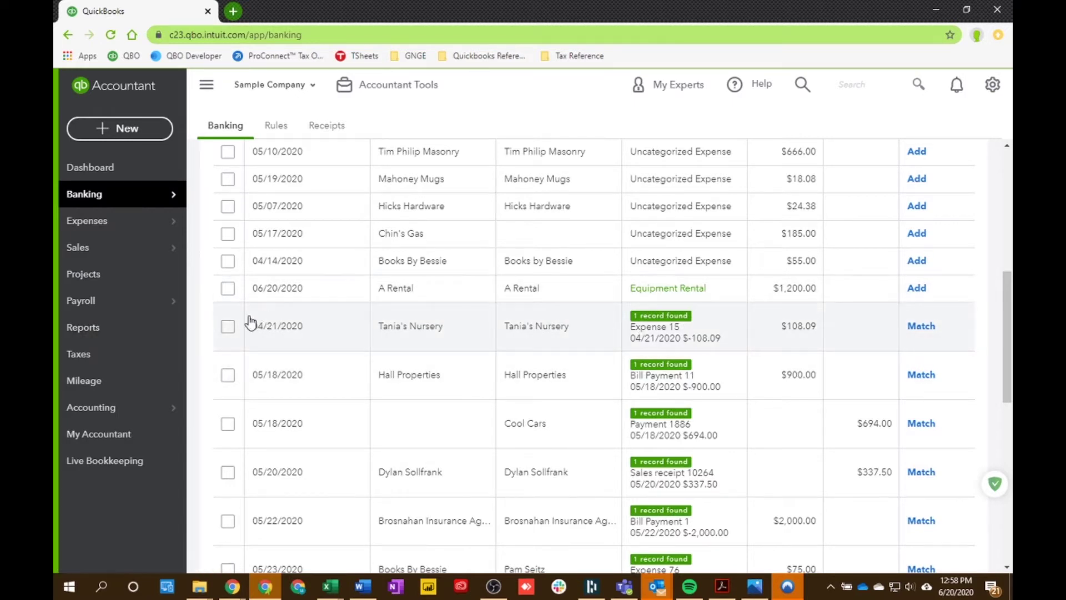
left_click(548, 332)
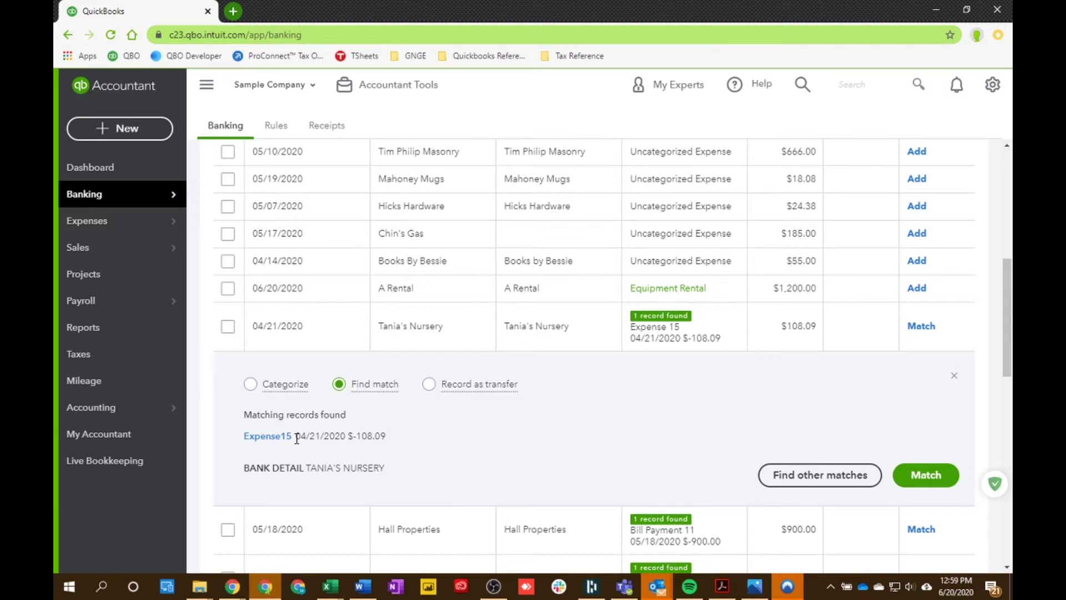
left_click(931, 476)
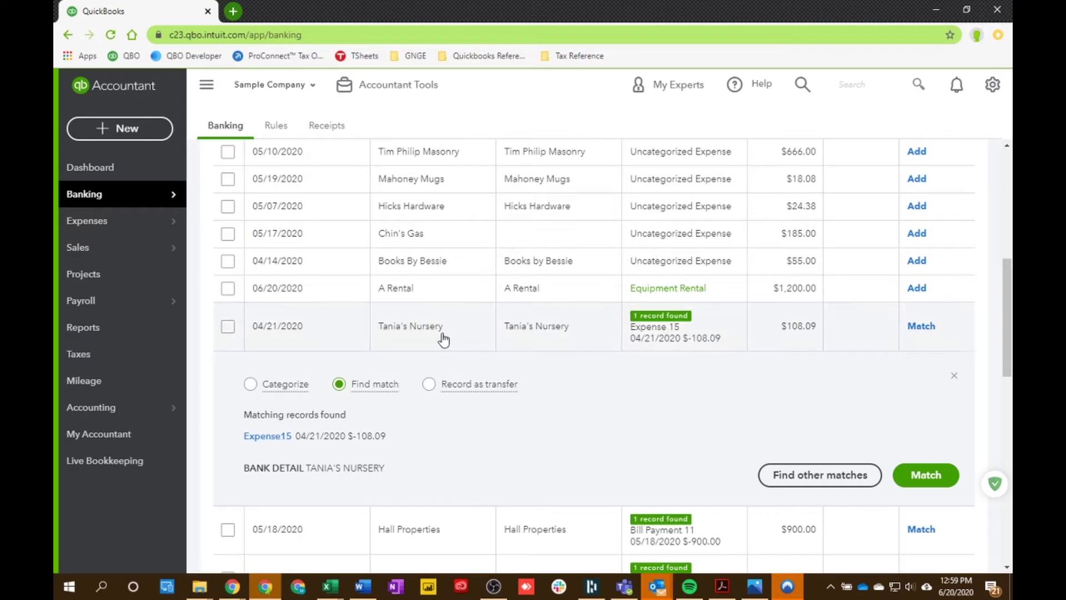
left_click(910, 473)
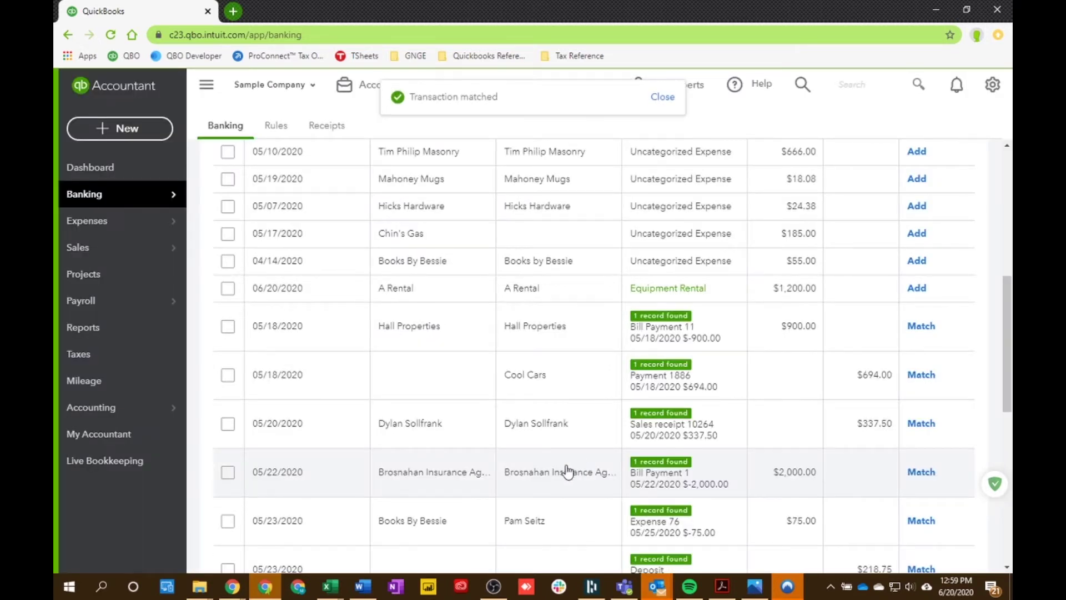
Expand the 07/20/2020 Books By Bessie transaction for $55.00 and set it to be recorded as a transfer.
scroll(566, 469, "up", 6)
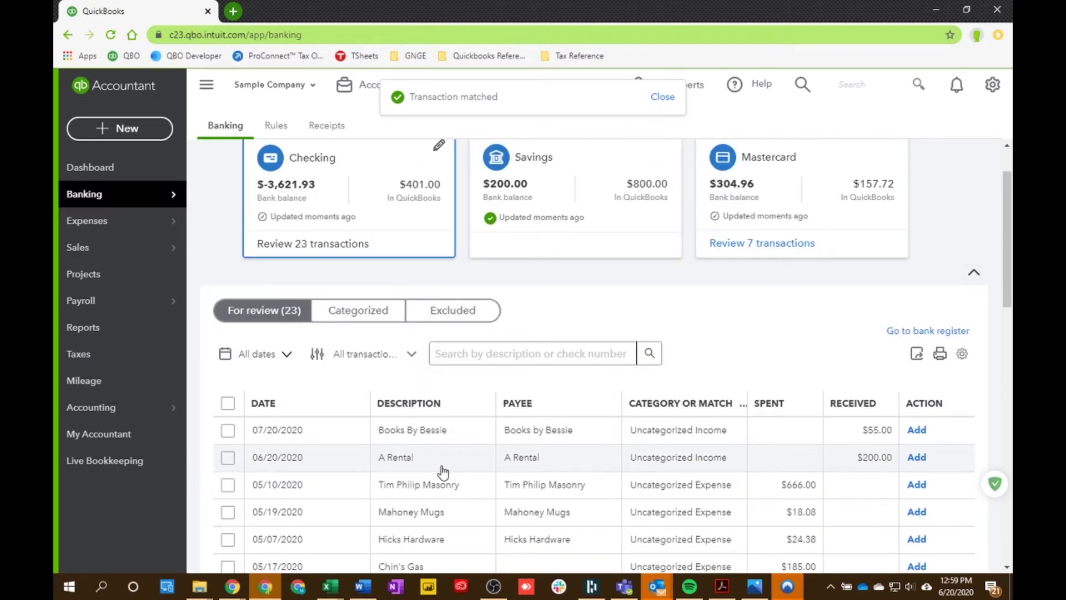
left_click(385, 433)
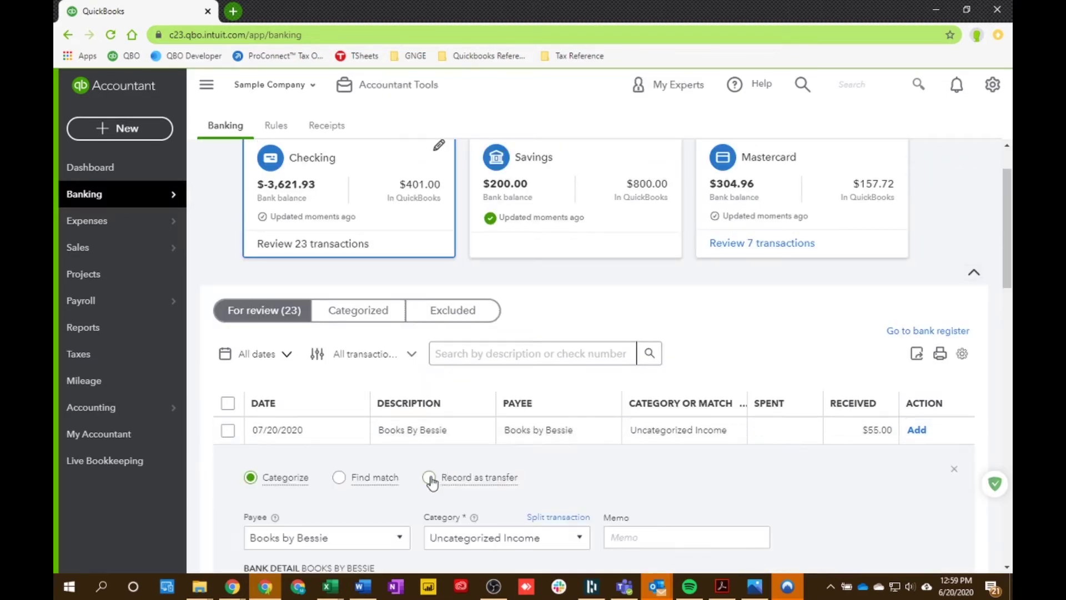
left_click(429, 478)
scroll(418, 488, "down", 3)
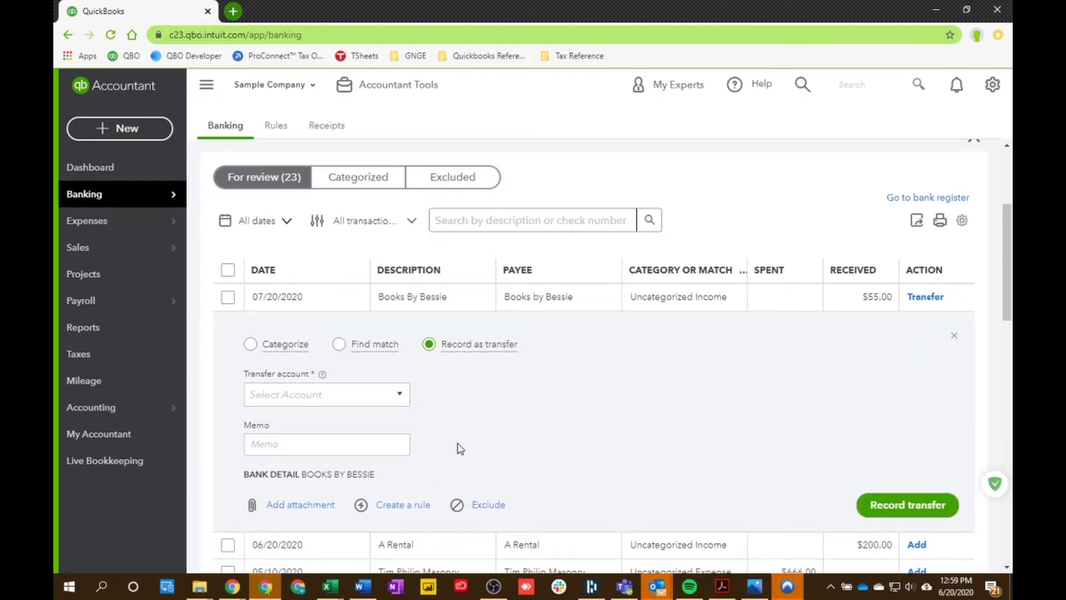
scroll(461, 449, "up", 4)
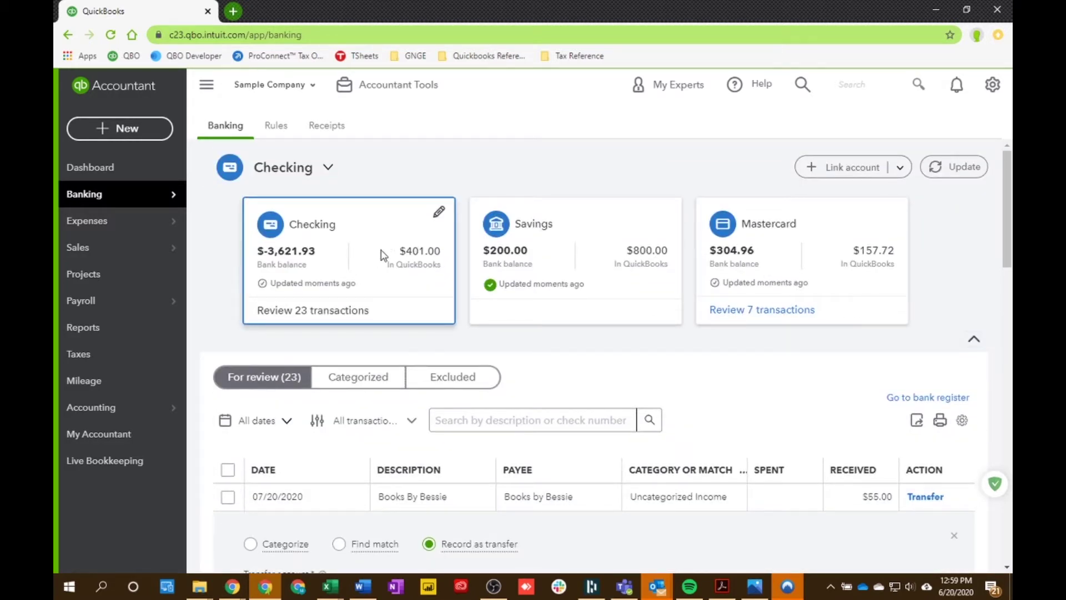
scroll(381, 255, "down", 3)
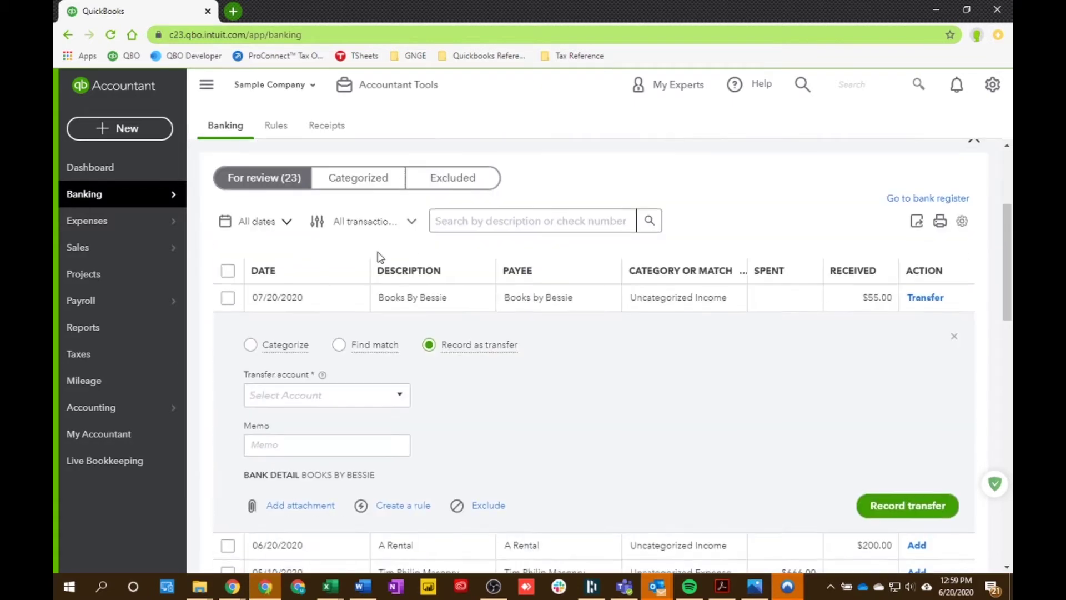
Set up the 06/20/2020 A Rental transaction for $1,200.00 as a transfer to Mastercard and view the Mastercard account's transactions for review.
scroll(440, 388, "down", 6)
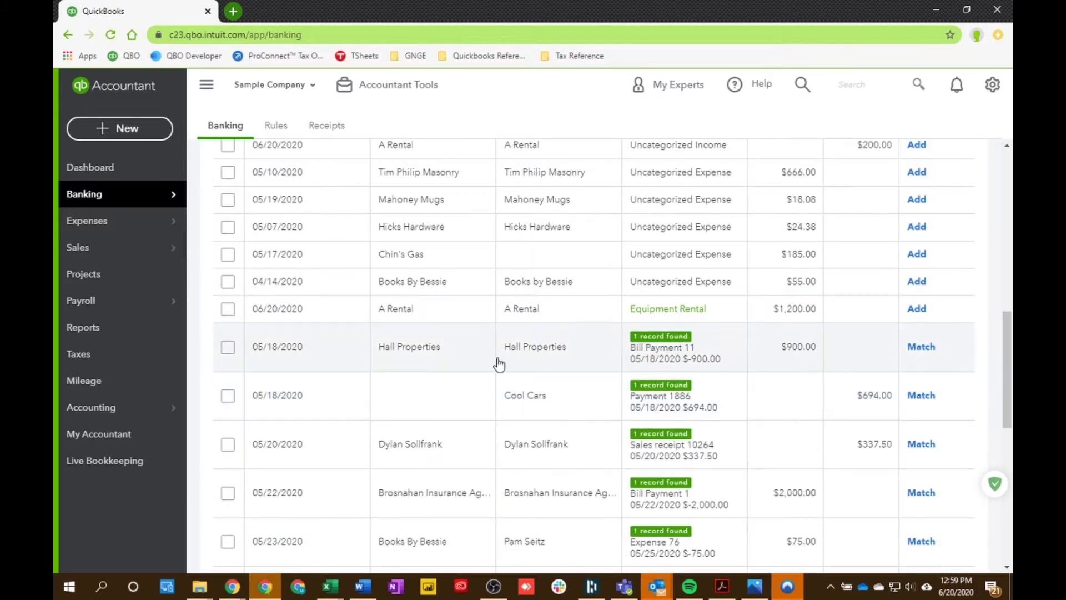
scroll(483, 373, "down", 7)
scroll(488, 388, "up", 10)
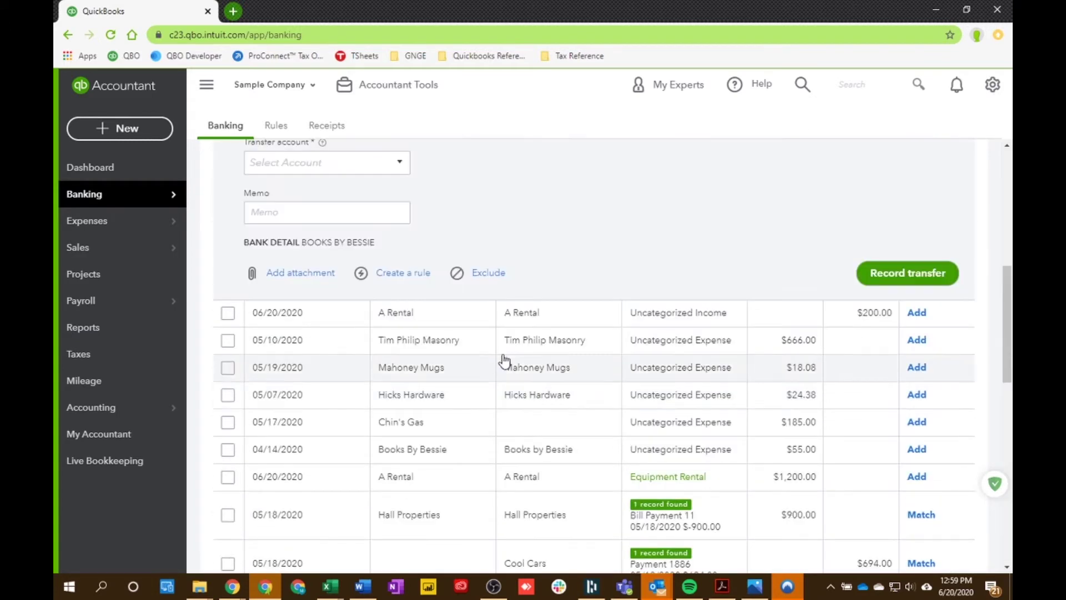
left_click(508, 480)
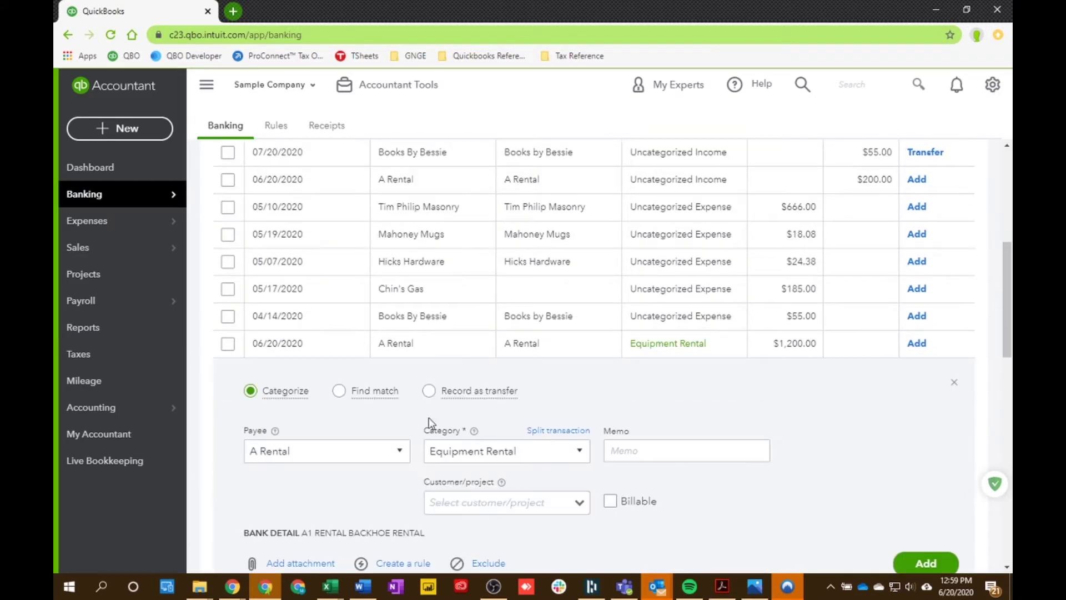
left_click(431, 393)
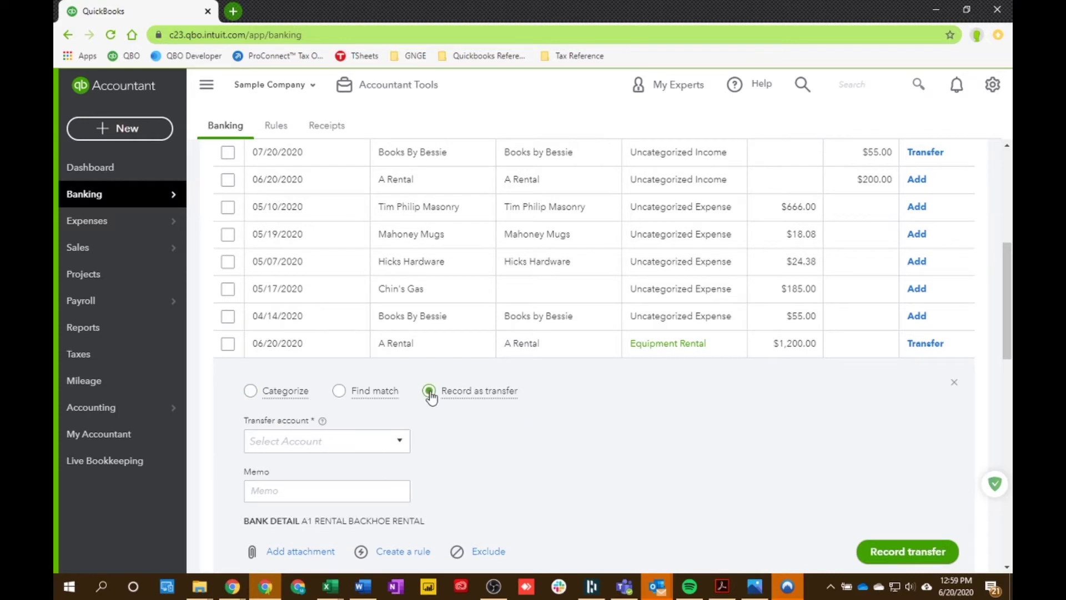
left_click(400, 442)
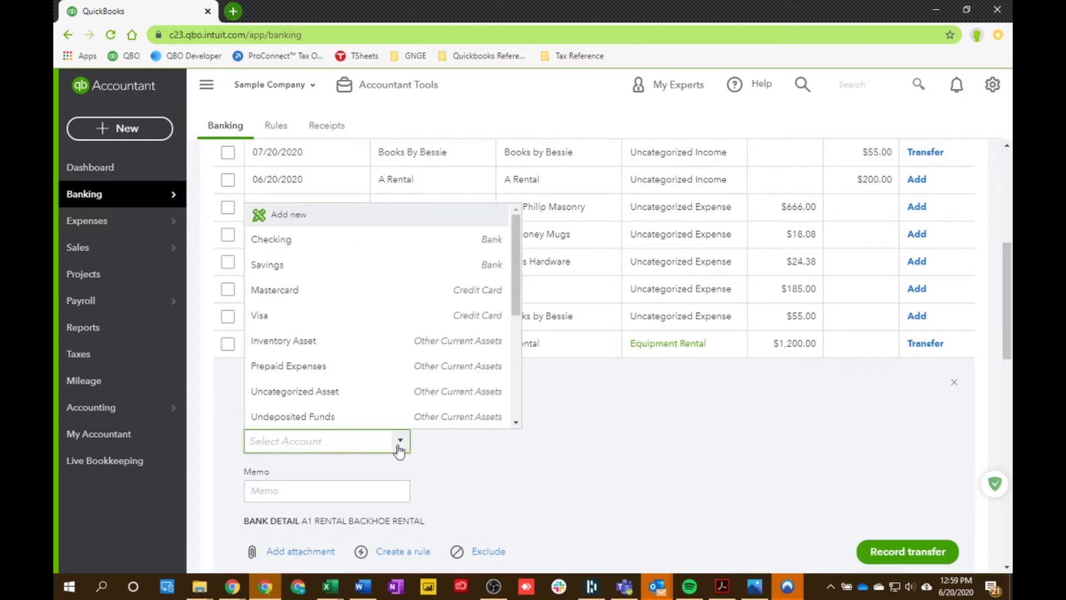
scroll(502, 495, "up", 5)
scroll(322, 222, "down", 7)
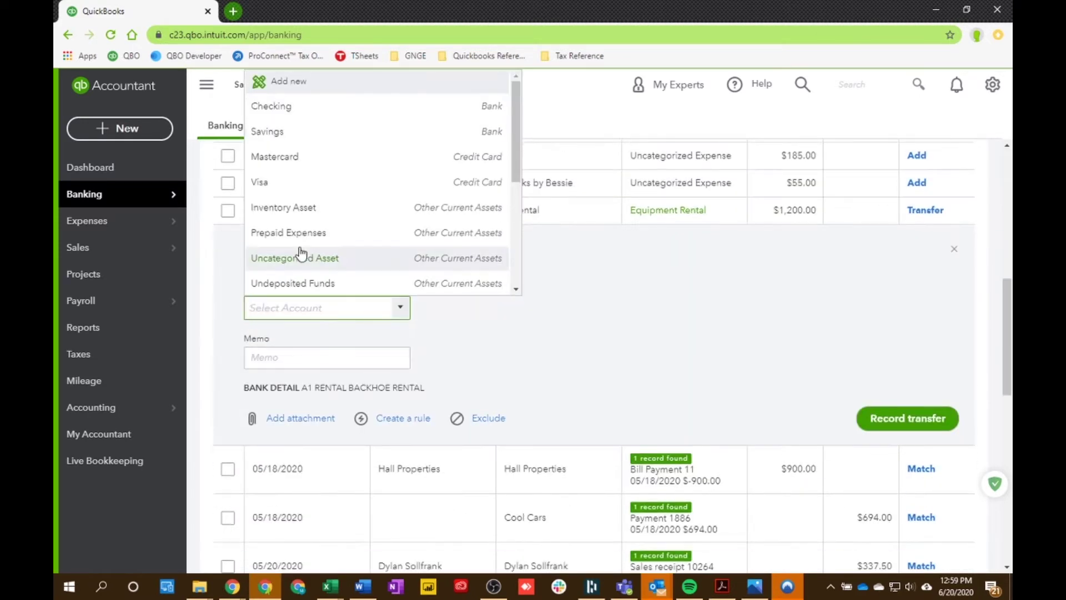
left_click(286, 158)
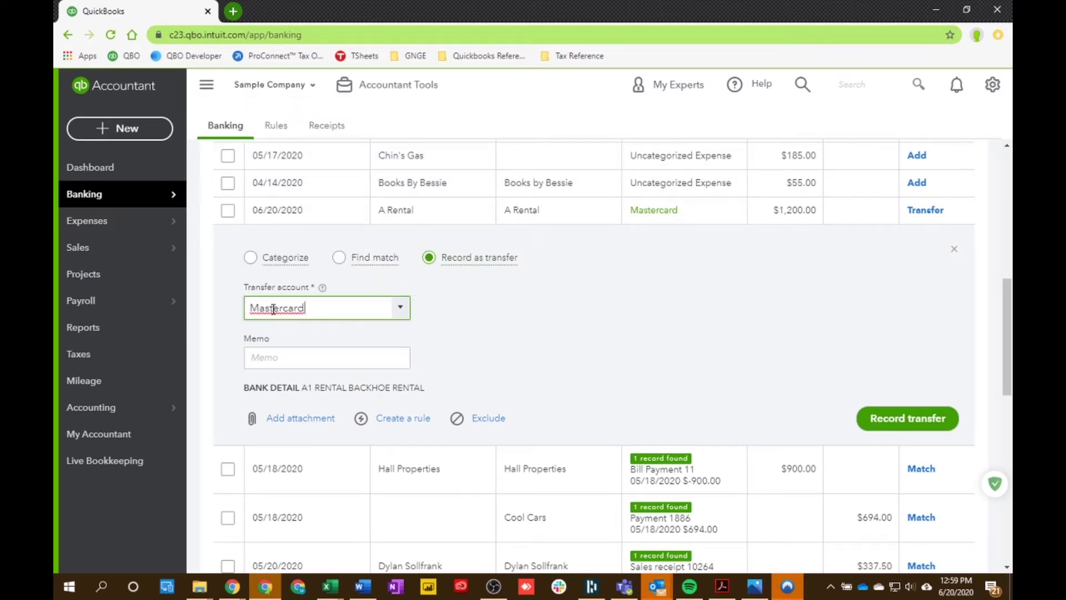
left_click(894, 417)
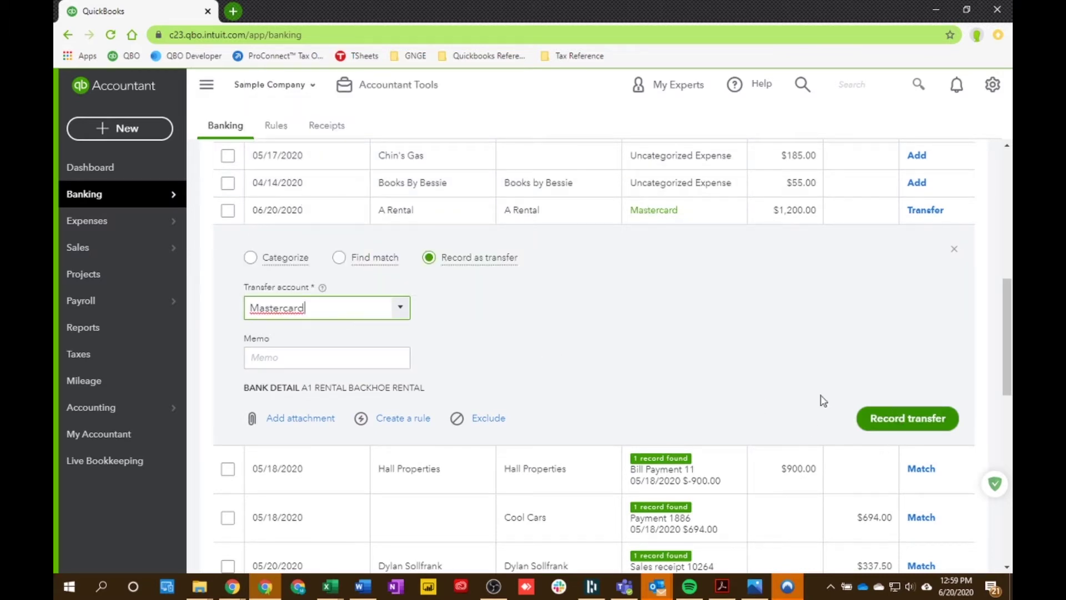
left_click(753, 232)
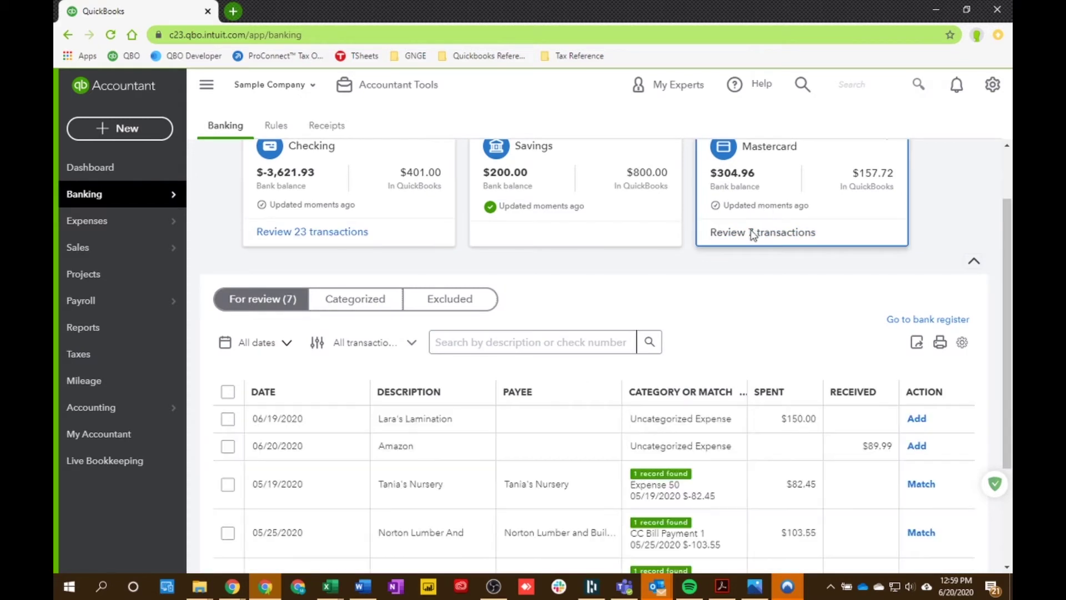
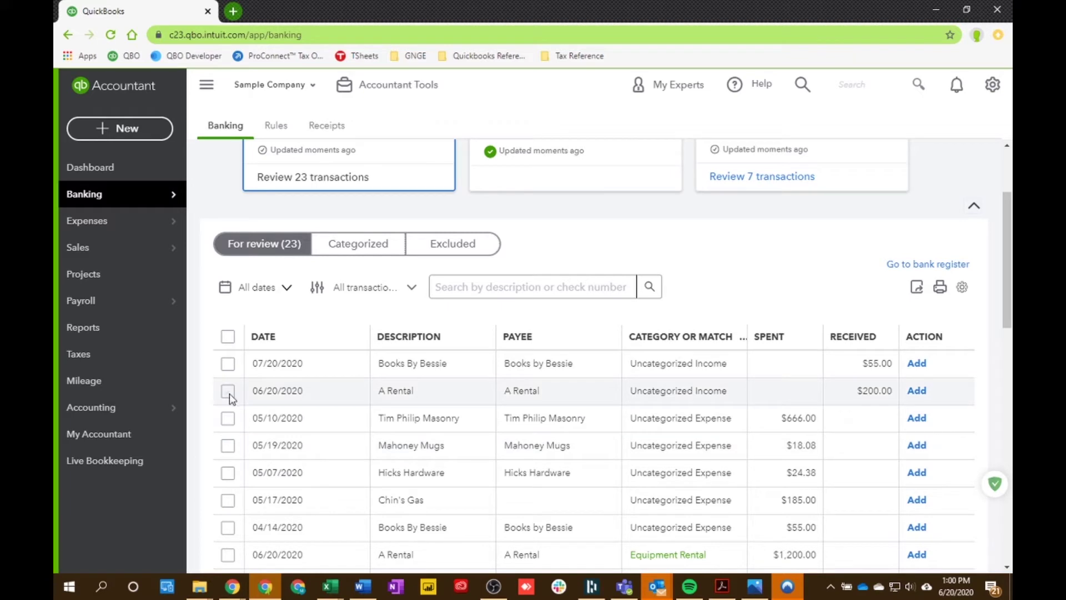
Try categorizing the 05/10/2020 Tim Philip Masonry transaction for $666.00 as "Ask My Accountant" and collapse it without adding it.
scroll(231, 399, "down", 1)
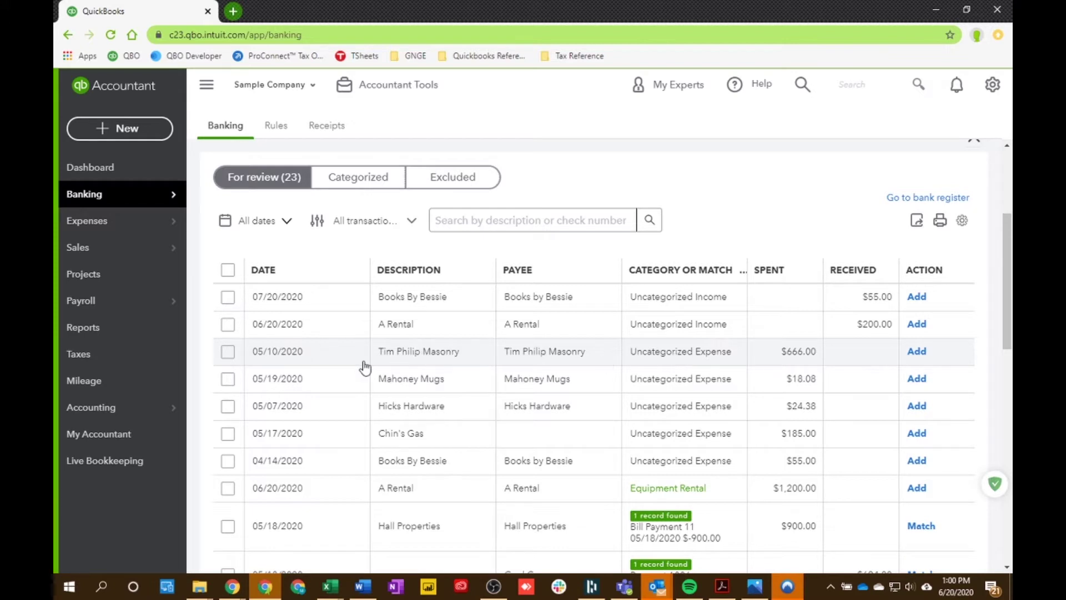
left_click(284, 361)
left_click(494, 454)
type("ask")
key("BackSpace")
key("BackSpace")
key("BackSpace")
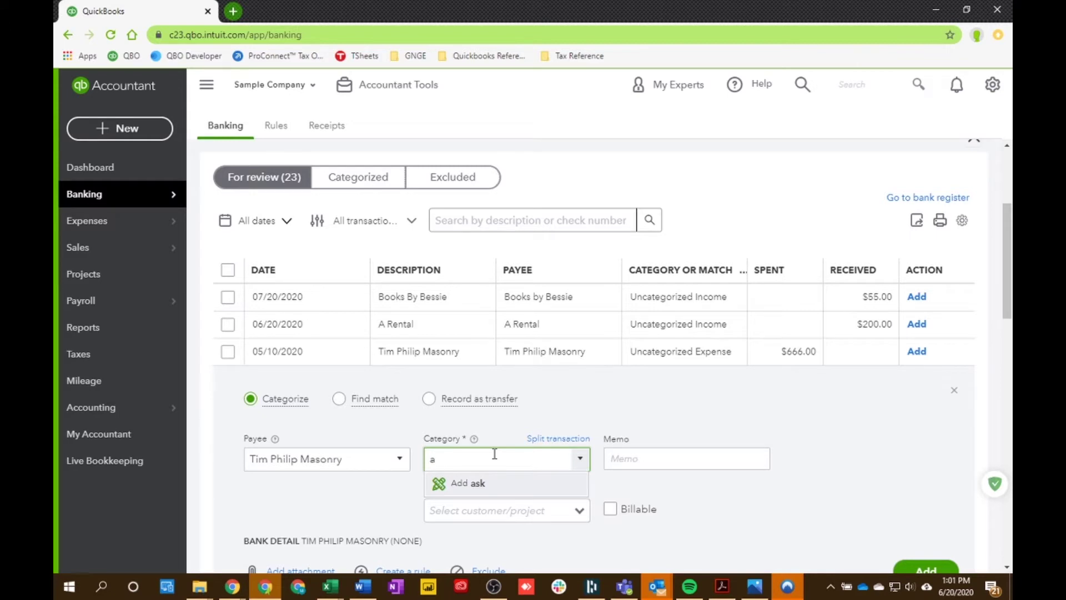
type("ask")
key("BackSpace")
key("BackSpace")
key("BackSpace")
type("Ask My a")
key("BackSpace")
type("Account")
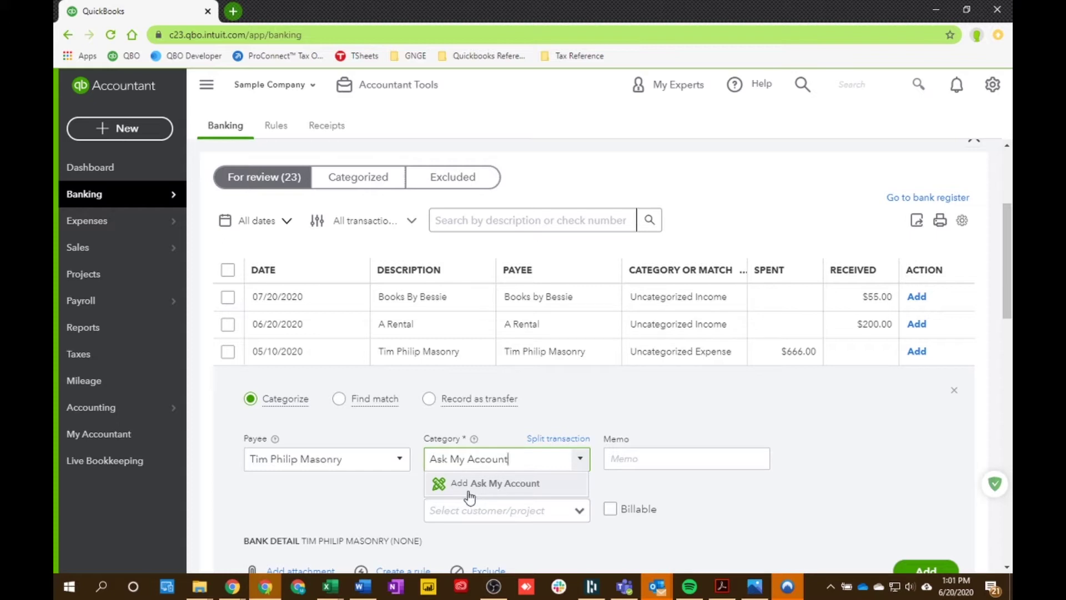
type("ant")
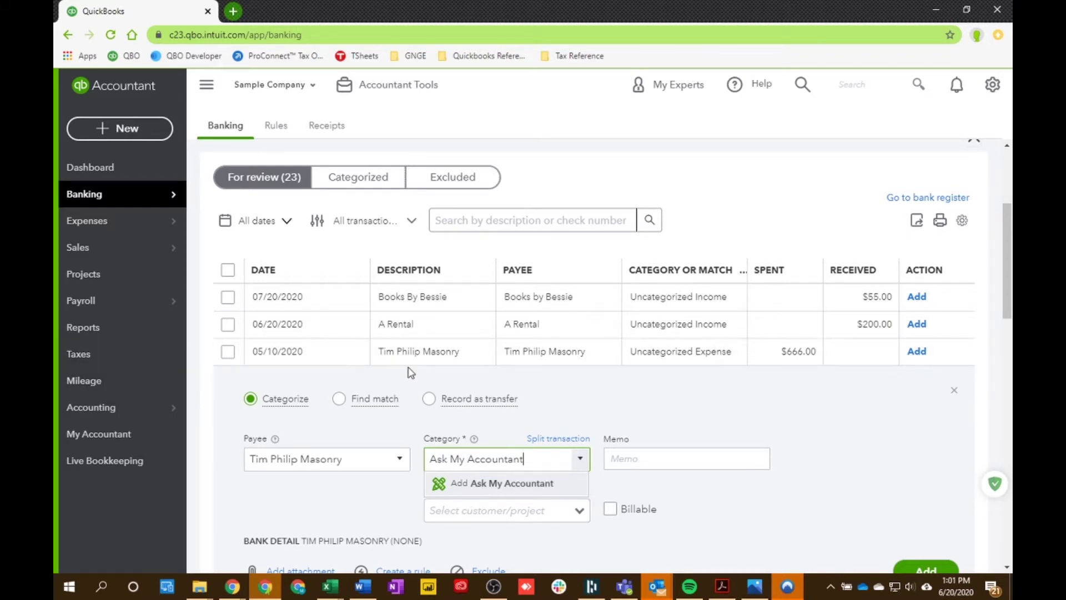
scroll(418, 381, "up", 2)
scroll(400, 401, "up", 3)
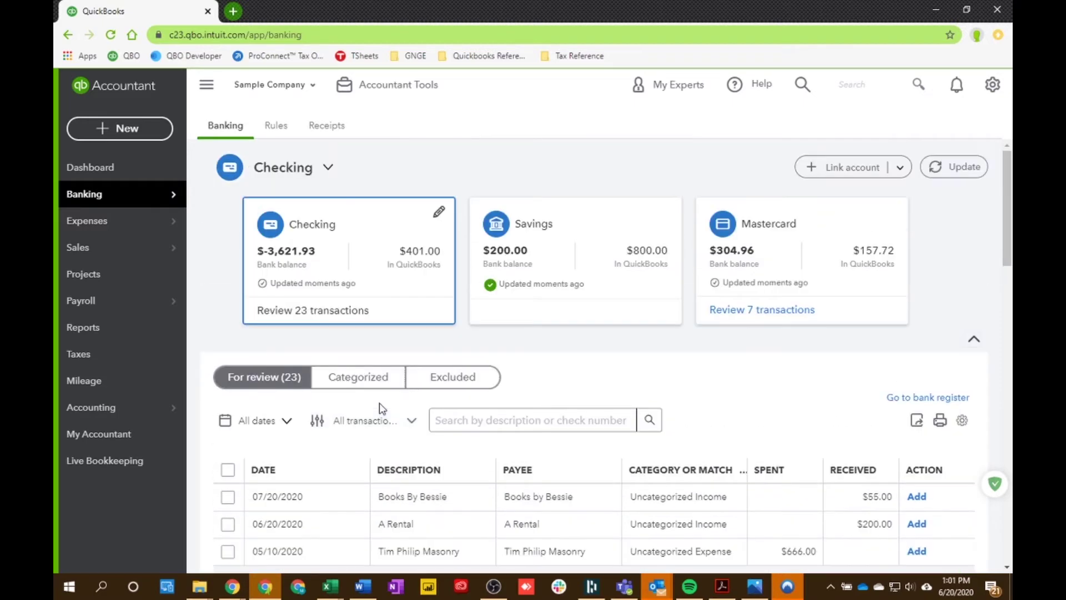
scroll(533, 326, "down", 1)
scroll(444, 321, "up", 1)
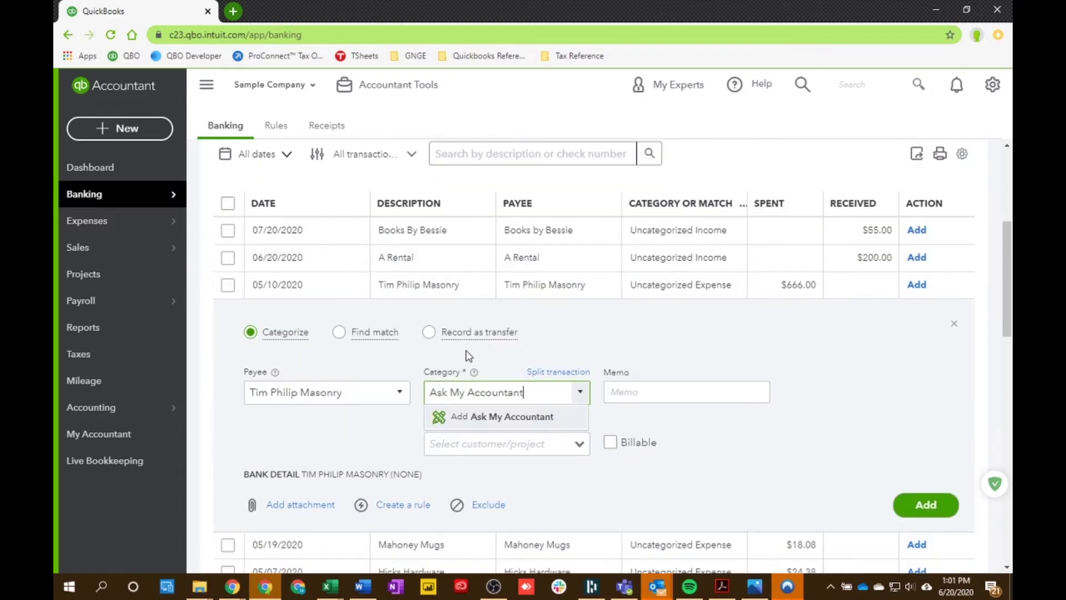
left_click(322, 284)
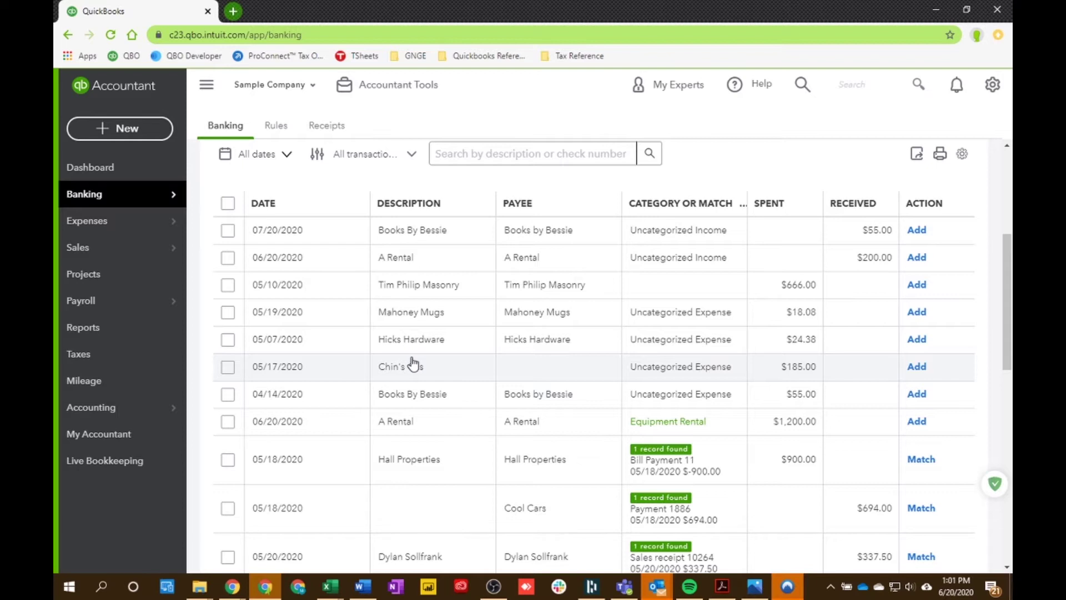
left_click(433, 422)
scroll(433, 423, "down", 2)
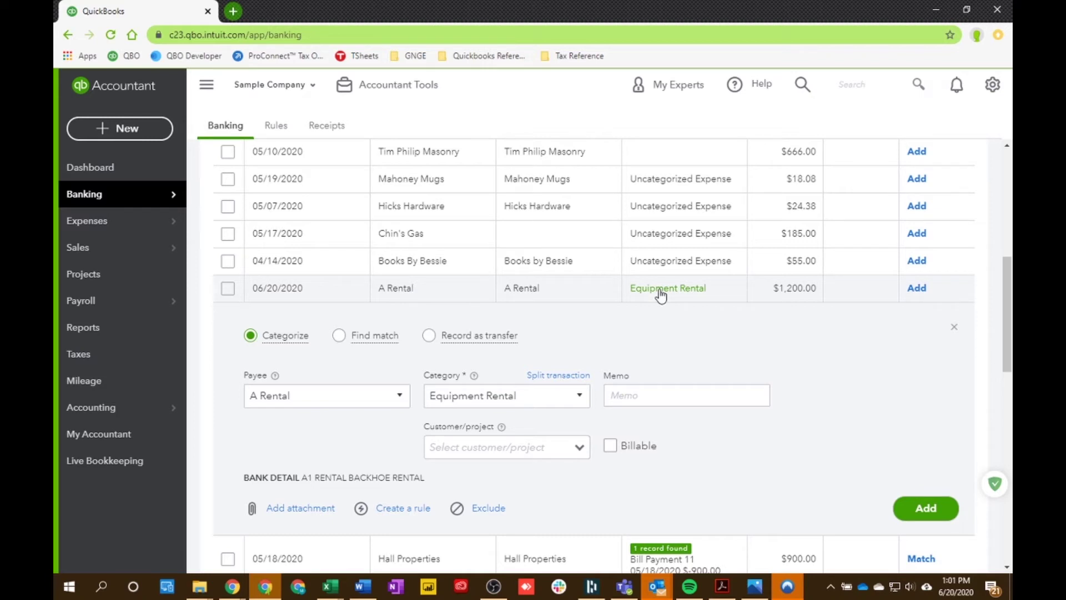
left_click(403, 509)
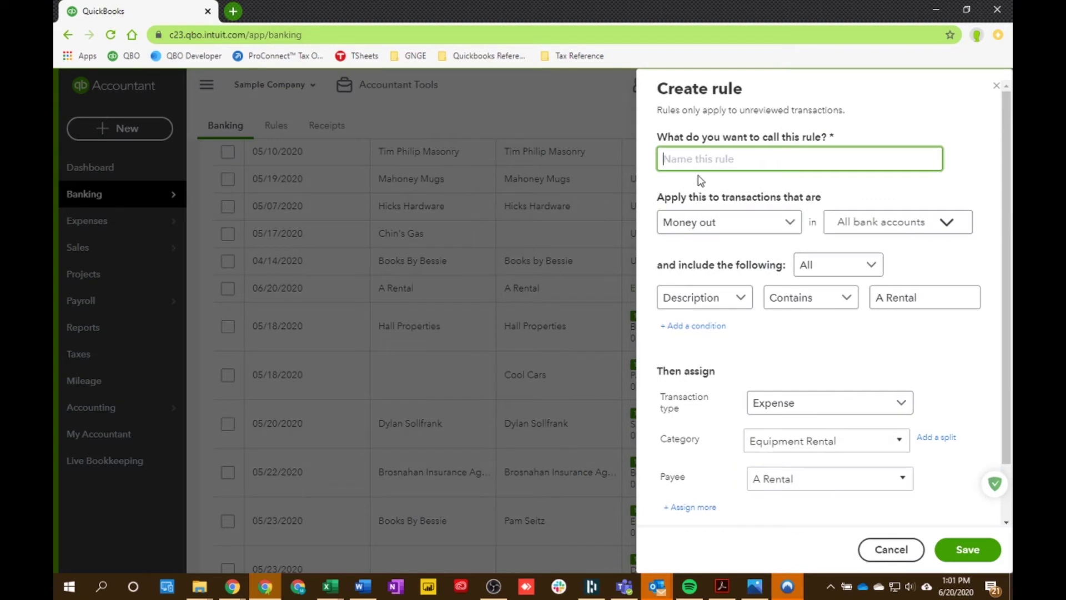
type("Equipment Rental rule")
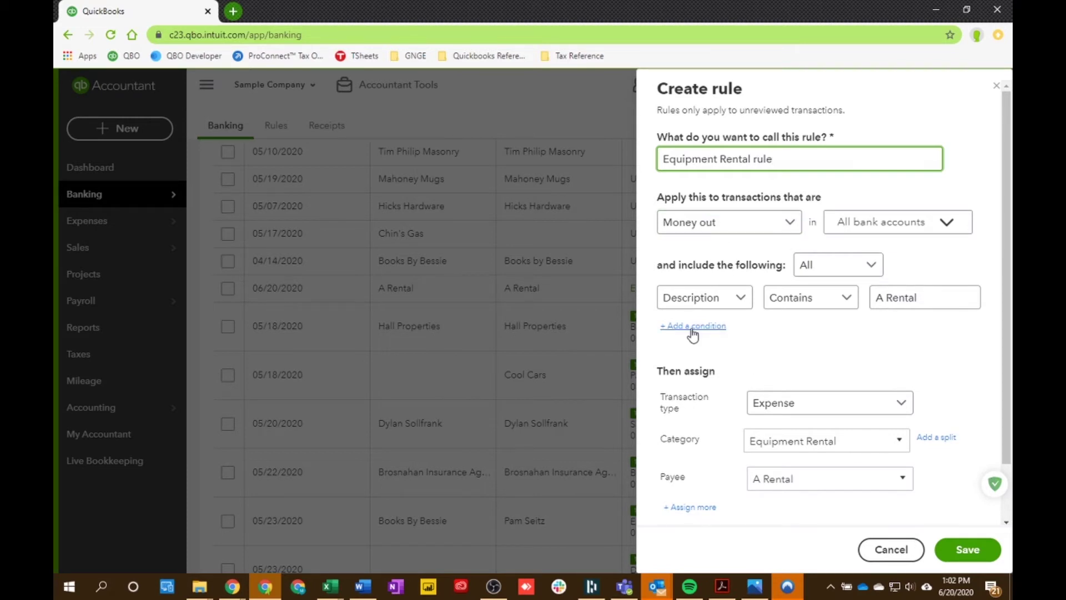
scroll(737, 347, "down", 2)
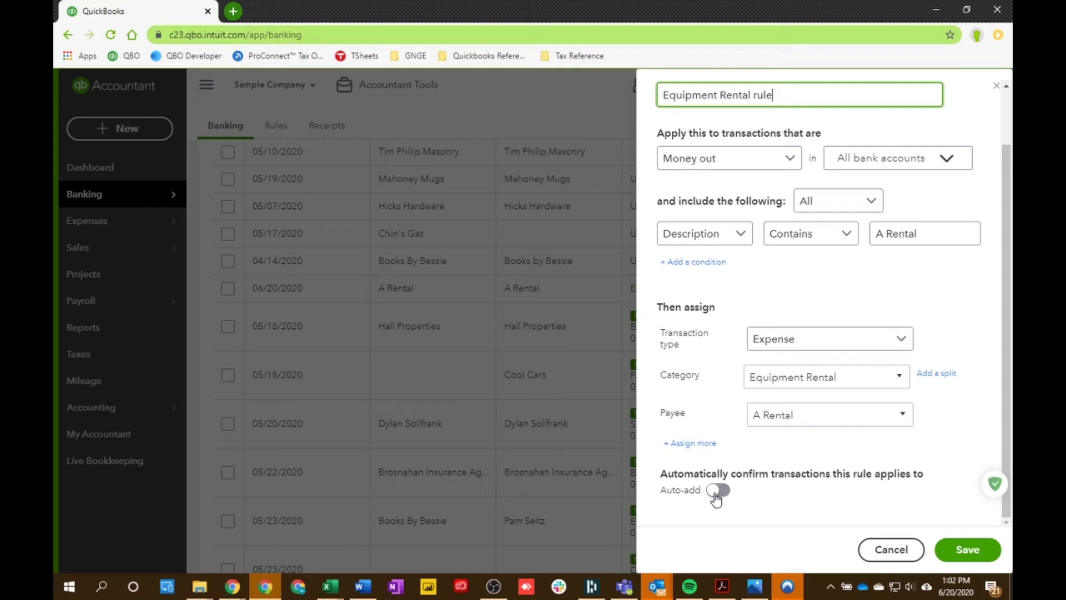
scroll(717, 494, "up", 2)
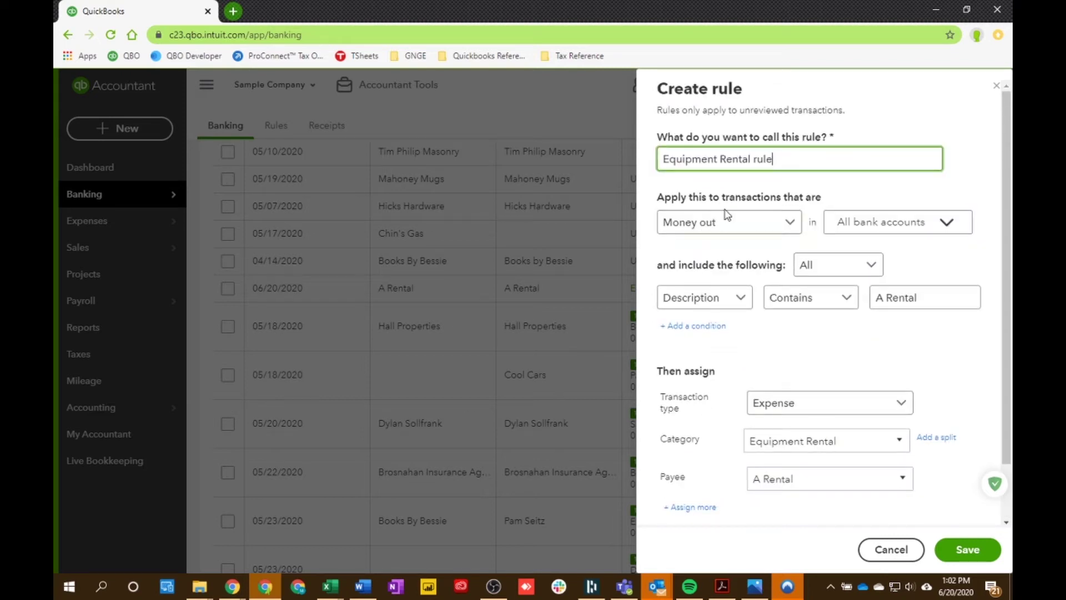
left_click(996, 86)
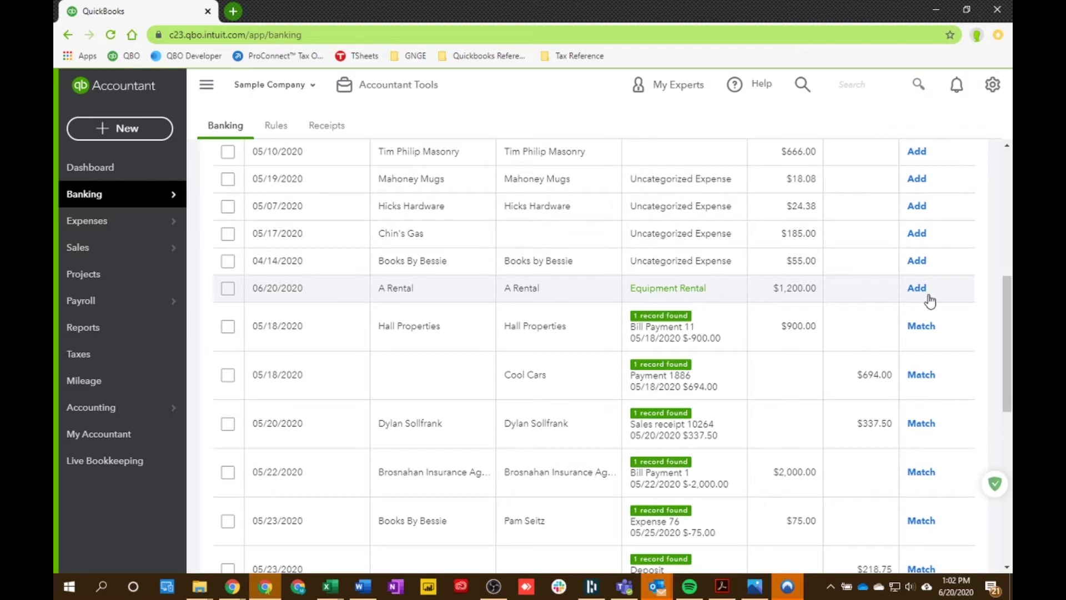
Create and save a rule named "Equipment Rule" from the 06/20/2020 A Rental transaction for $1,200.00.
left_click(691, 291)
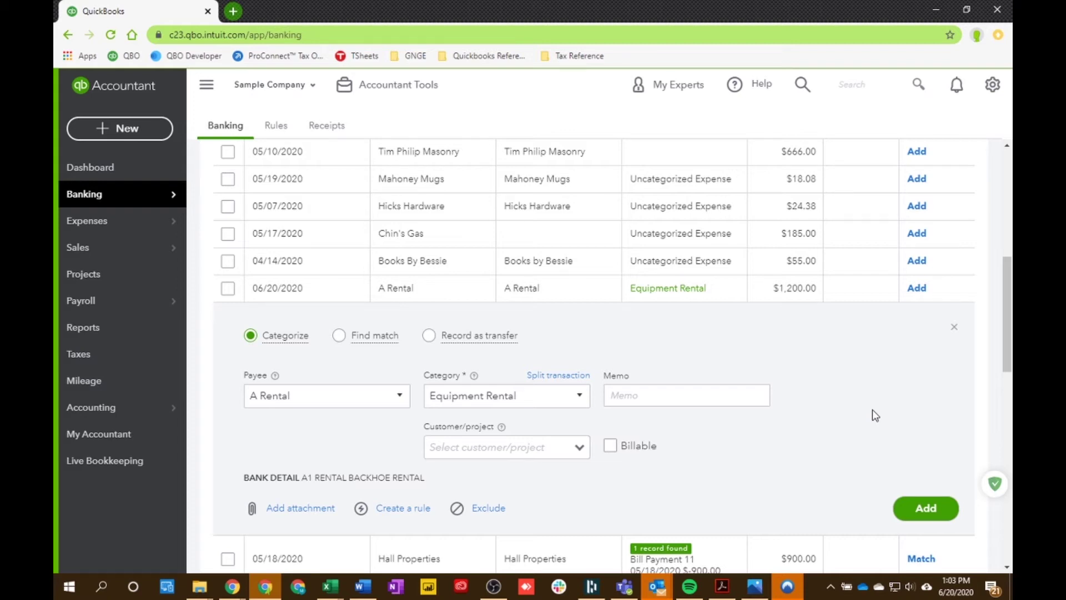
left_click(403, 508)
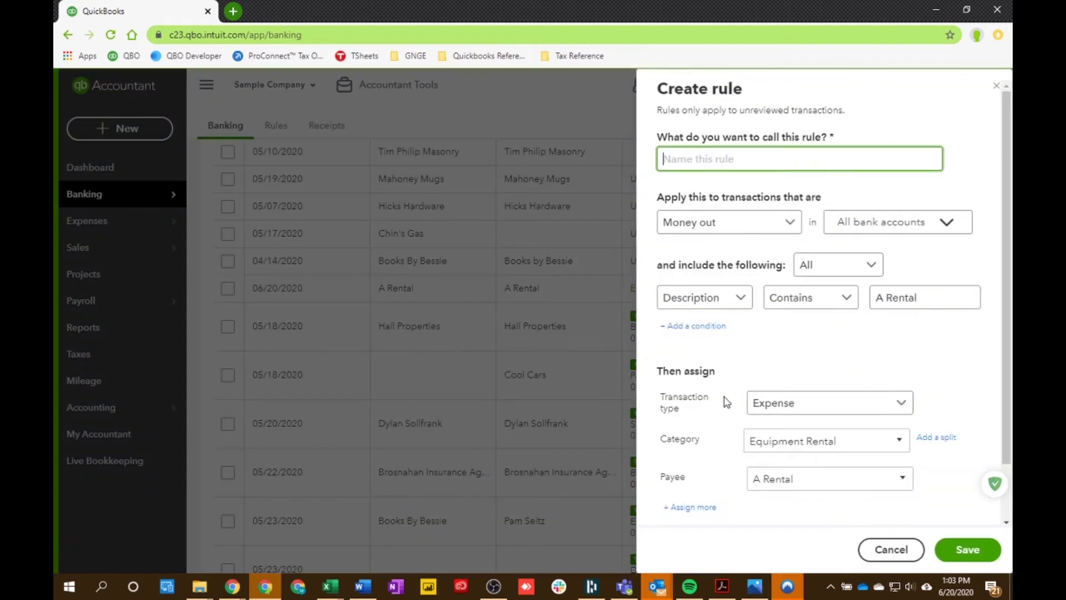
type("Equipment Rule")
scroll(714, 195, "down", 2)
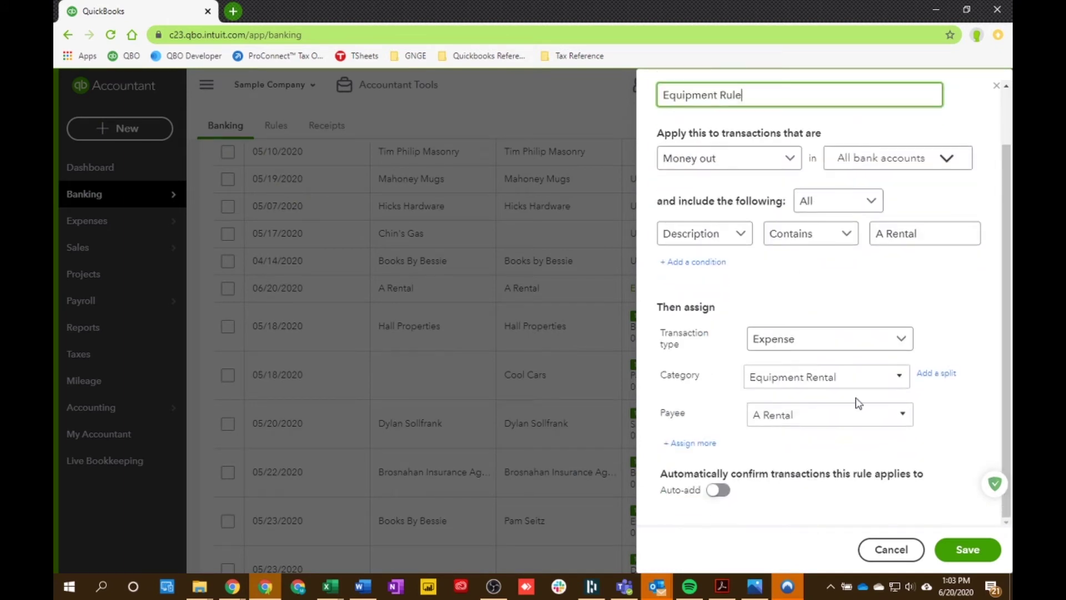
left_click(966, 549)
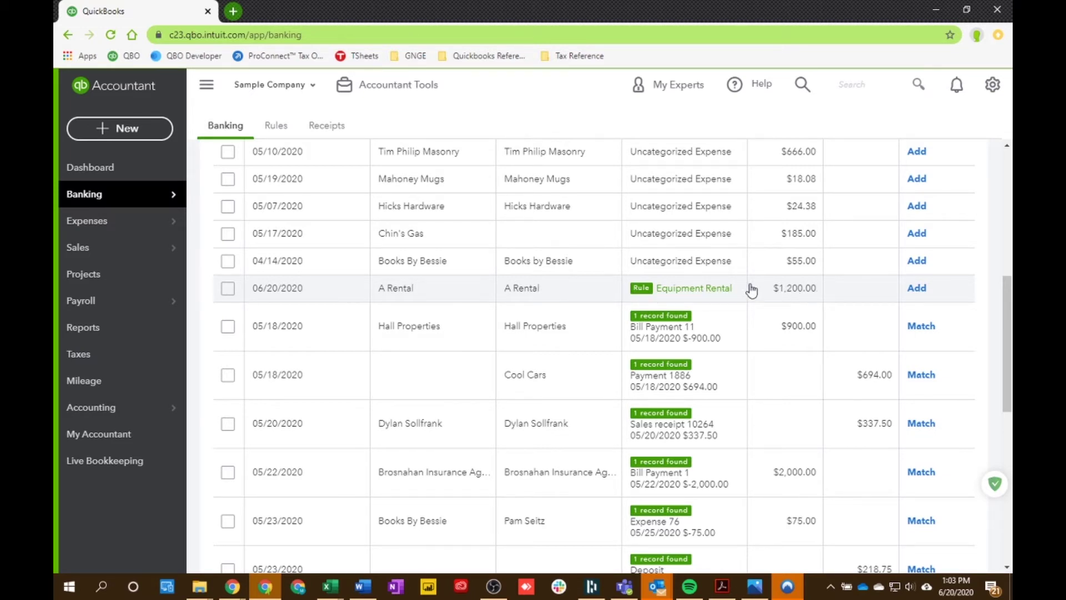
Check the rule applied to the 06/20/2020 A Rental transaction and open the list of bank rules.
left_click(655, 295)
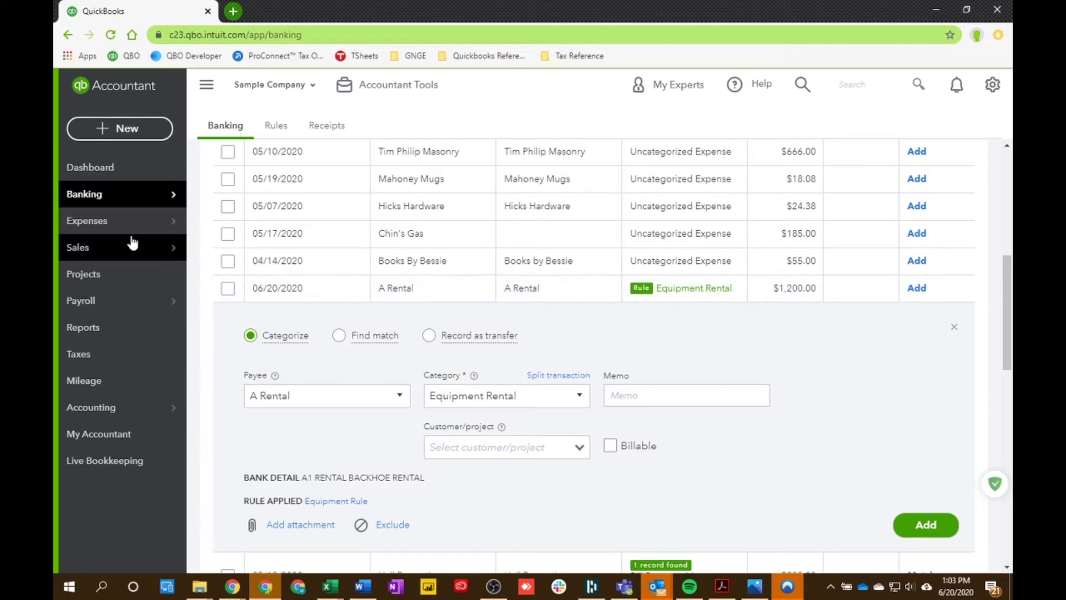
mouse_move(107, 221)
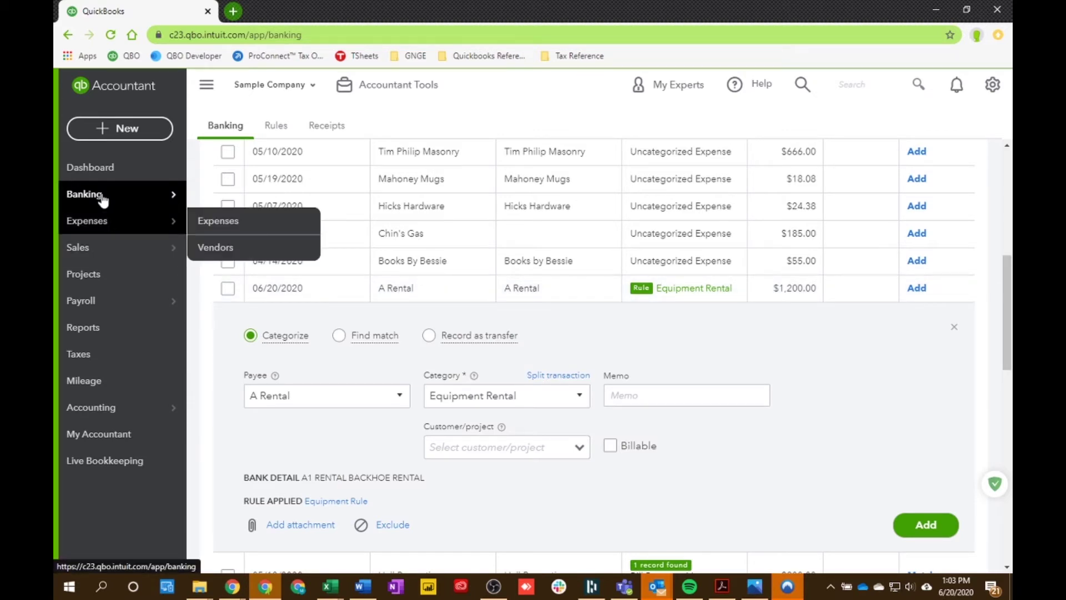
left_click(222, 221)
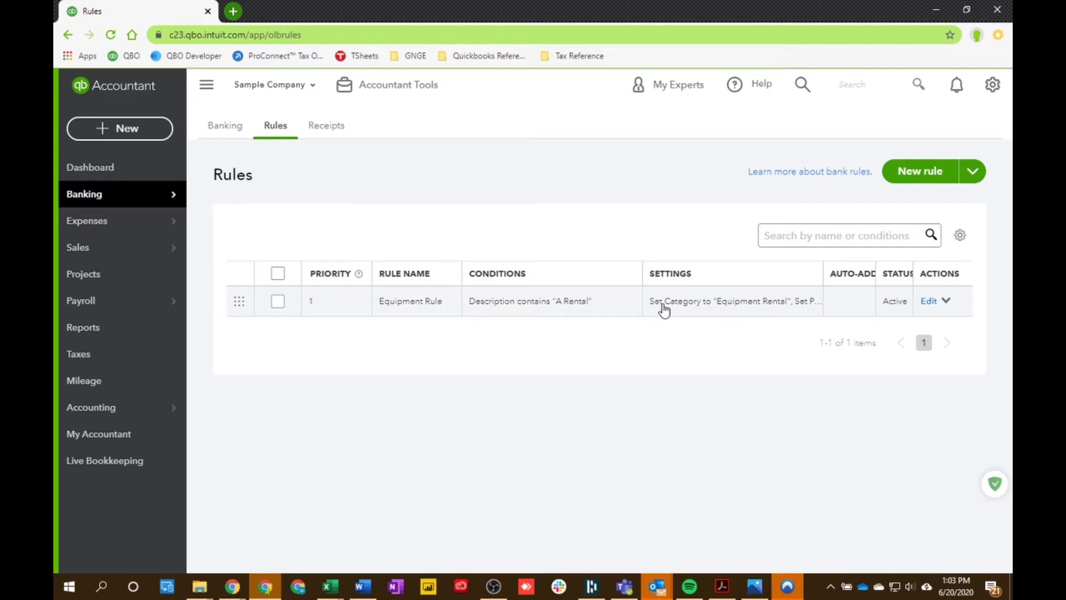
Edit the Equipment Rule and add a second condition requiring the amount to equal 1200.00.
left_click(930, 303)
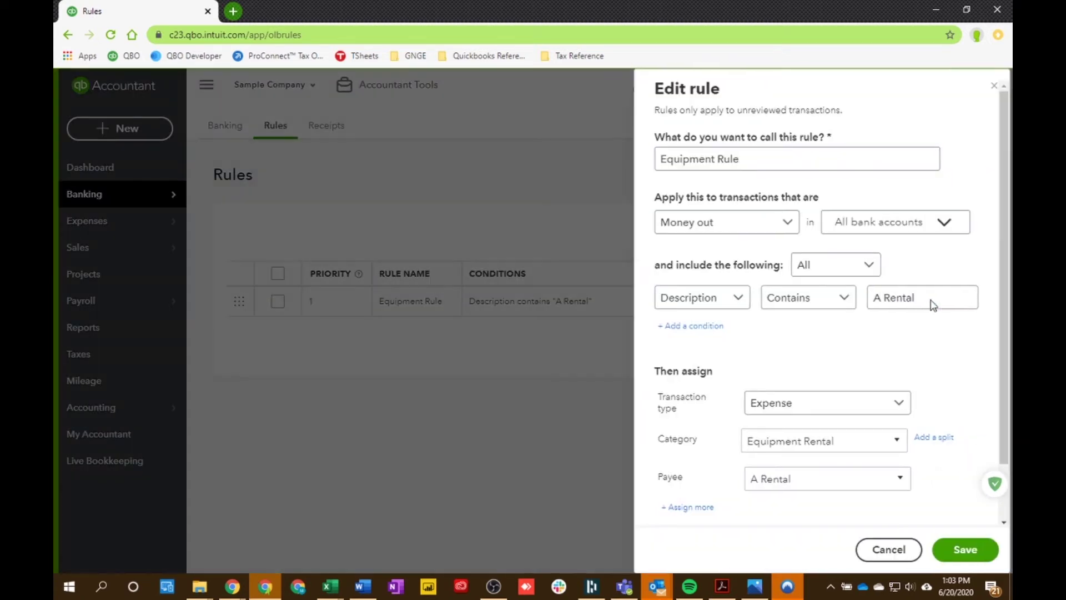
left_click(721, 300)
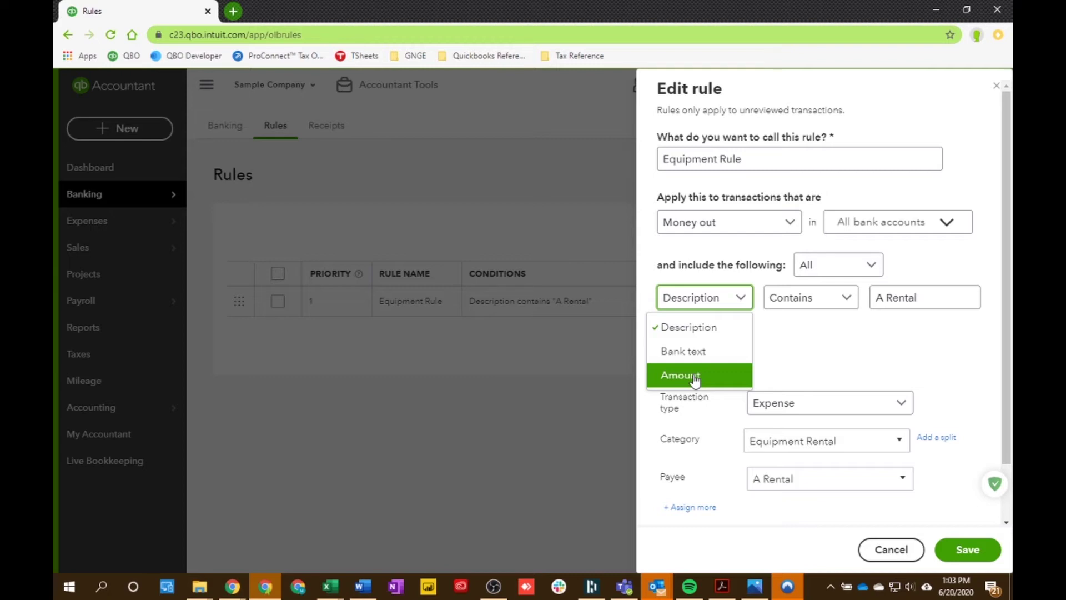
left_click(822, 338)
left_click(669, 328)
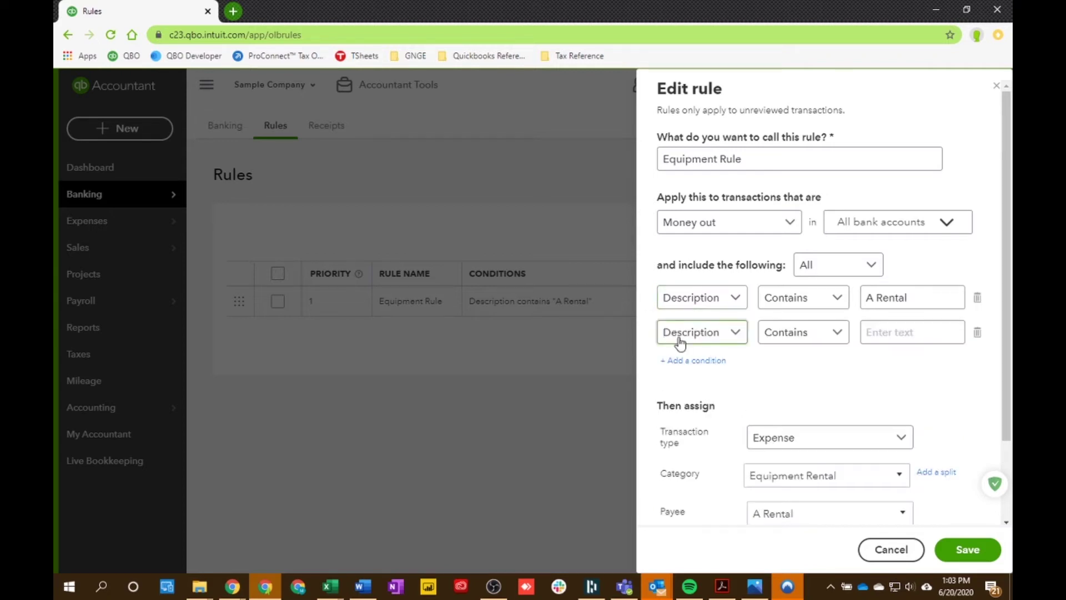
left_click(723, 332)
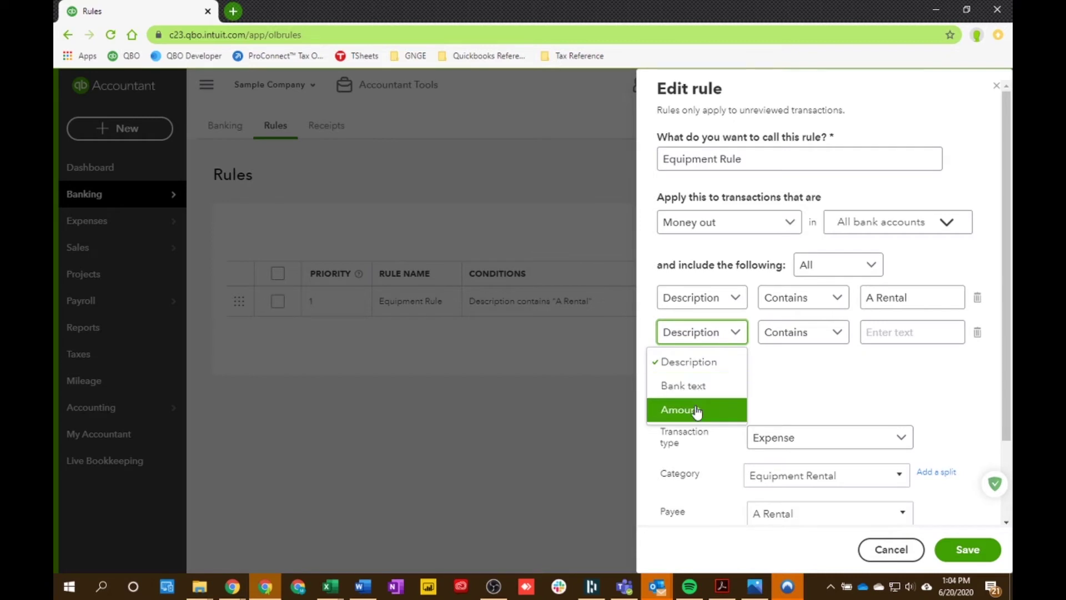
left_click(683, 411)
left_click(883, 332)
type("1200")
left_click(836, 408)
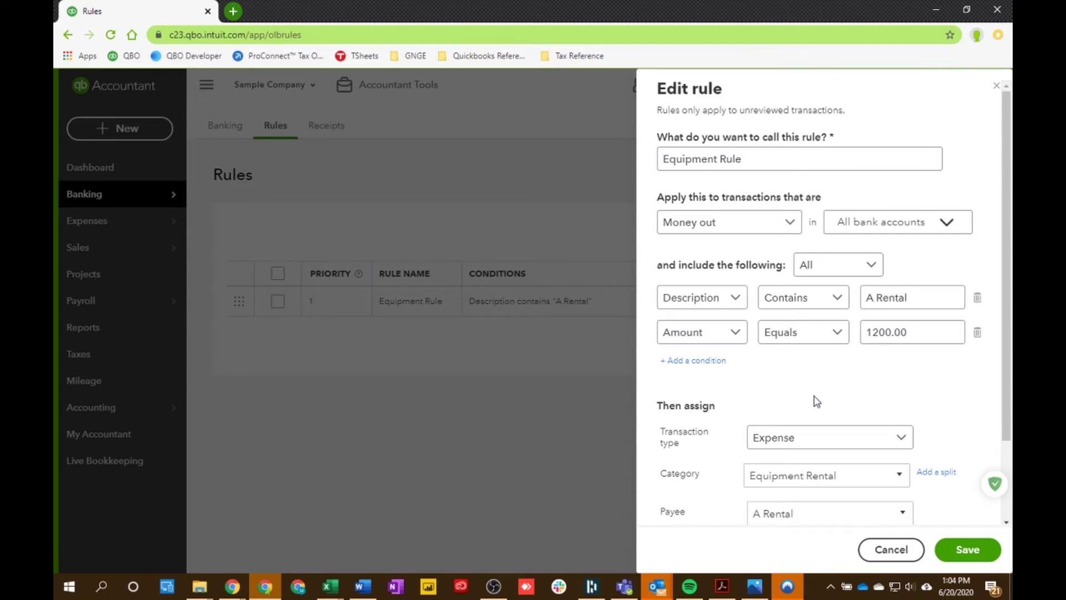
Review the Equipment Rule's settings, close it without saving the added condition, and open the receipts page.
scroll(805, 400, "down", 2)
scroll(809, 401, "up", 2)
left_click(996, 86)
mouse_move(136, 197)
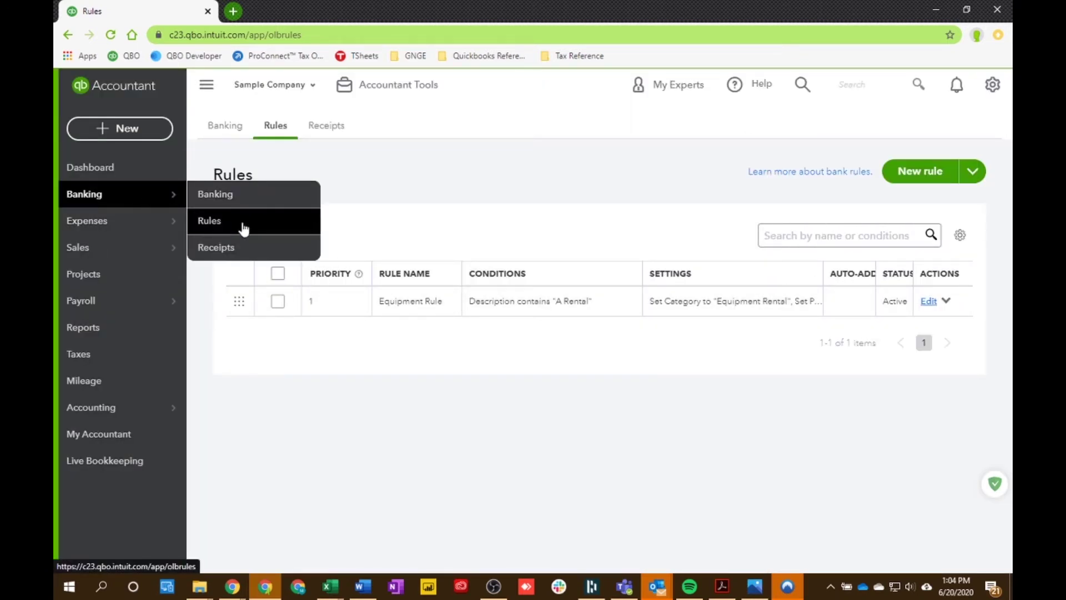
left_click(231, 253)
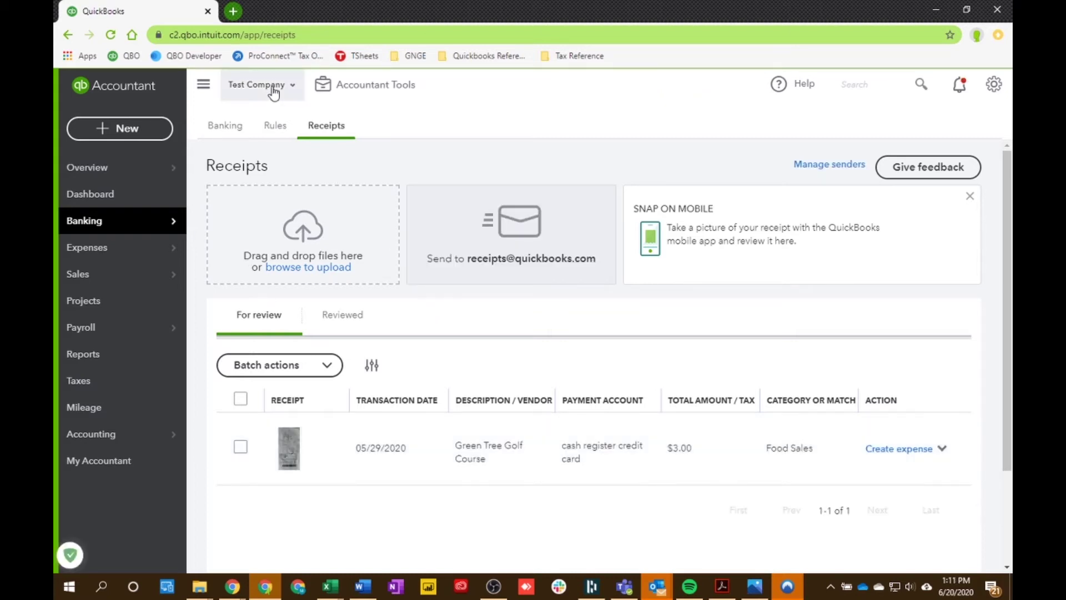
Open the 05/29/2020 Green Tree Golf Course receipt for $3.00 and check its editable receipt details.
mouse_move(285, 459)
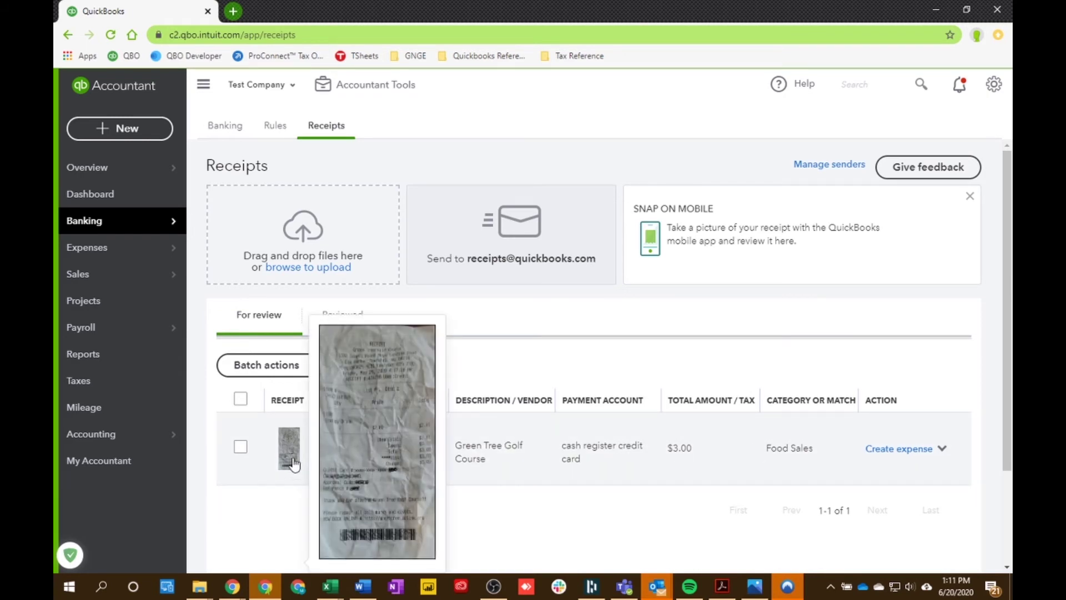
left_click(520, 471)
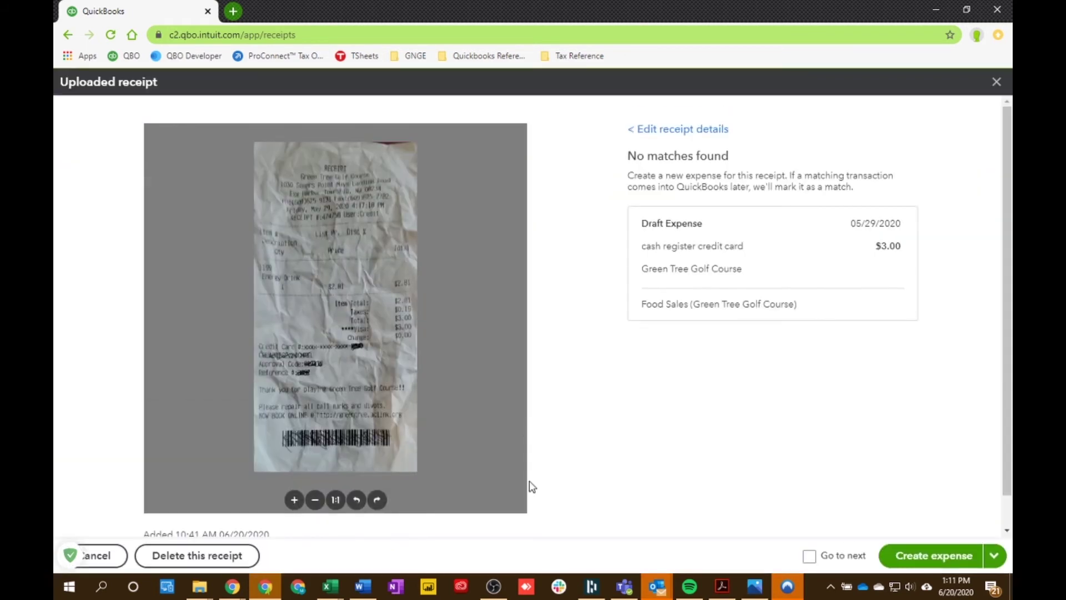
left_click(651, 131)
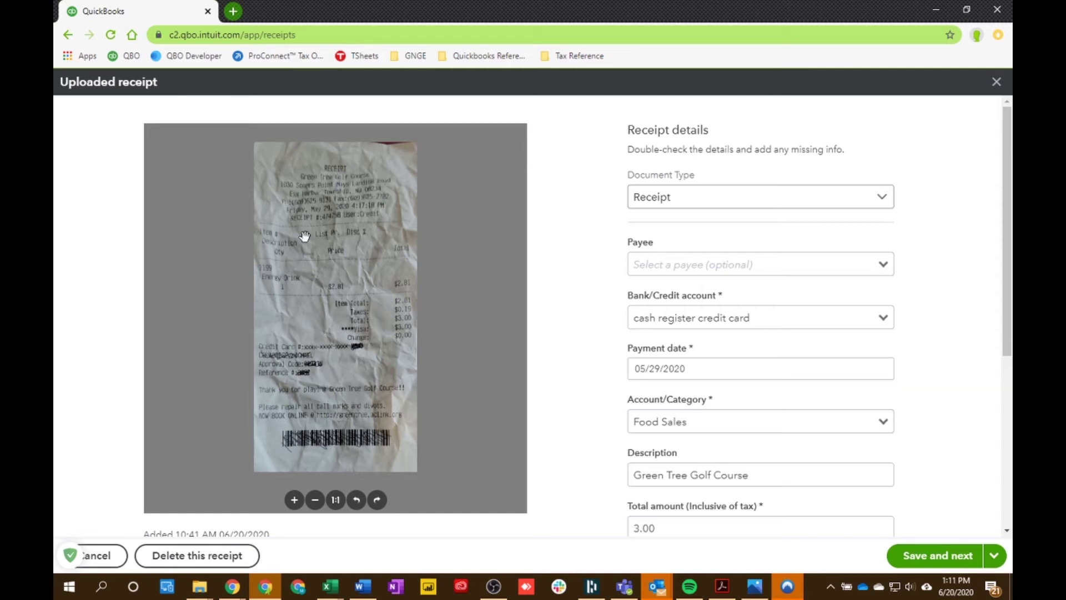
left_click(646, 462)
left_click(622, 472)
scroll(638, 472, "down", 3)
left_click(641, 398)
left_click(622, 400)
scroll(622, 399, "up", 3)
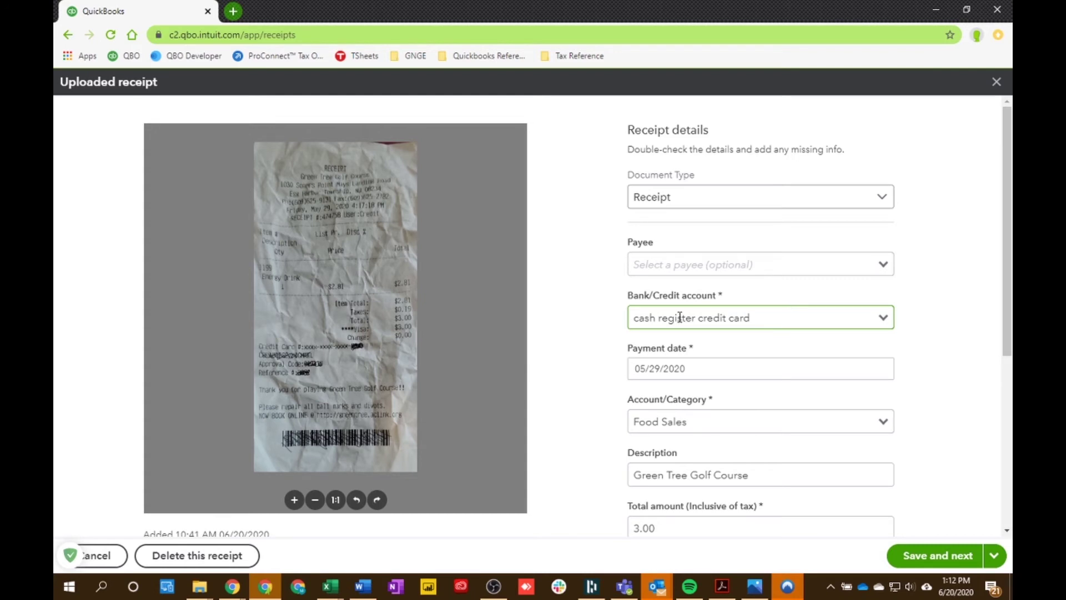
Search the bank/credit account choices for "credit" and keep cash register credit card as the receipt's account.
left_click(881, 320)
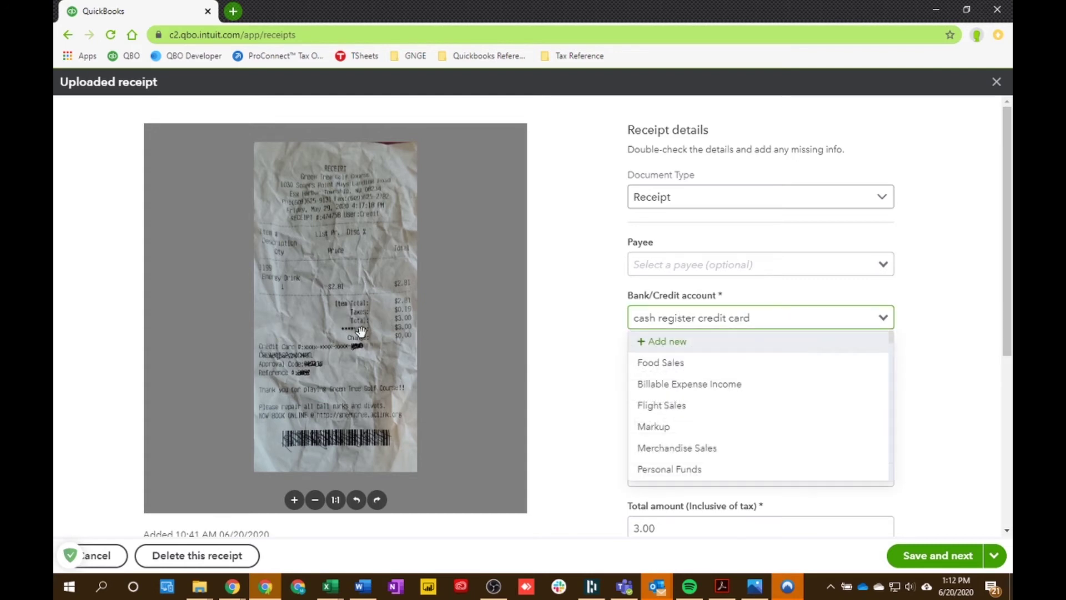
triple_click(680, 317)
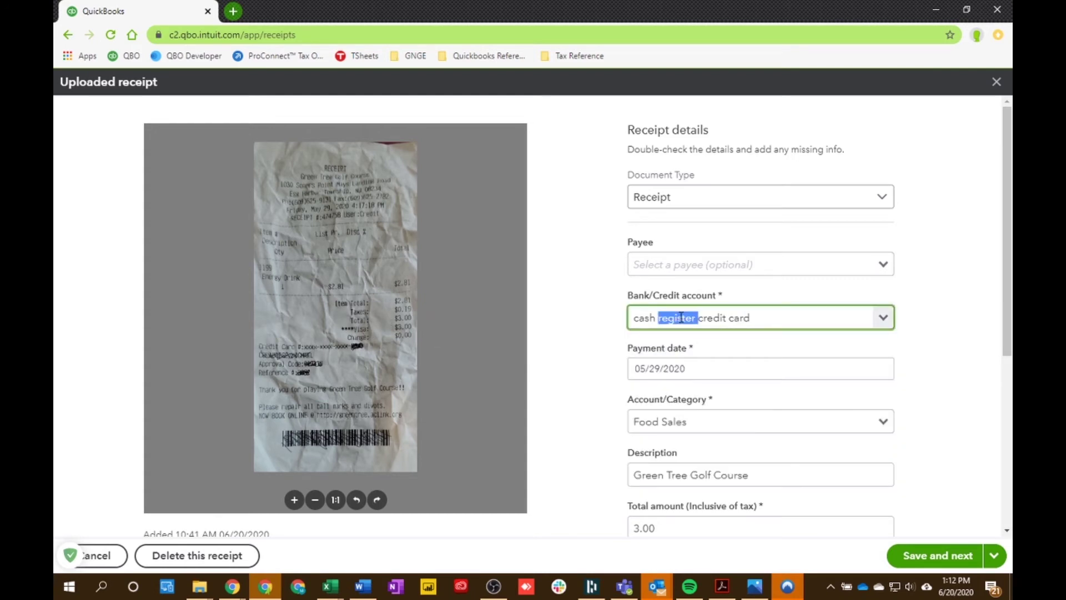
type("credit")
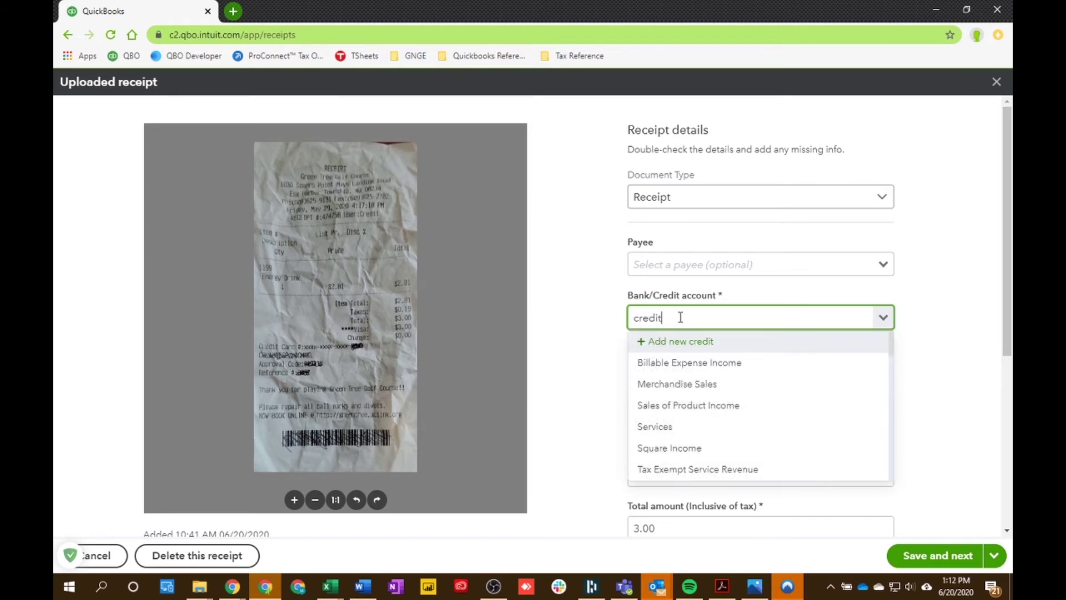
left_click(680, 363)
Try to set the receipt's account/category to "meals & Entertainment".
left_click(689, 423)
left_click(881, 421)
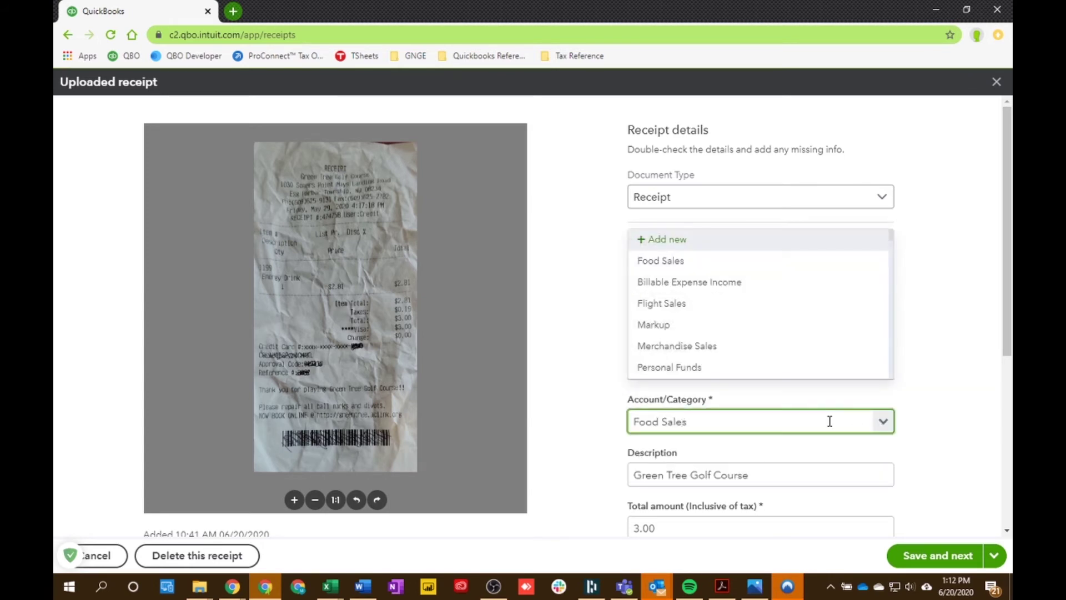
double_click(693, 413)
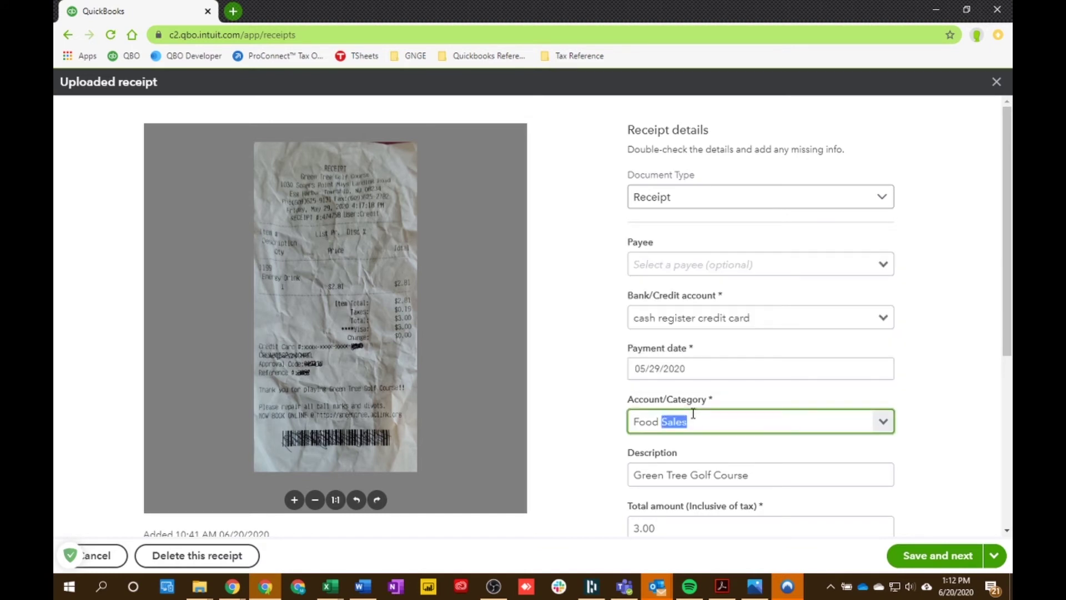
key("ctrl+a")
type("meals")
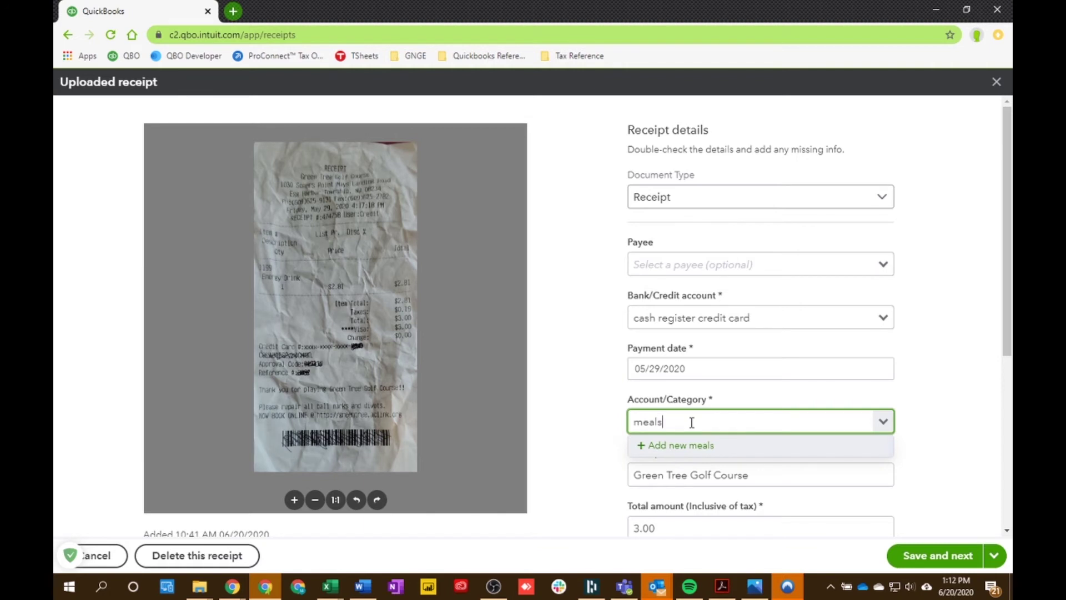
type(" & Entertainment")
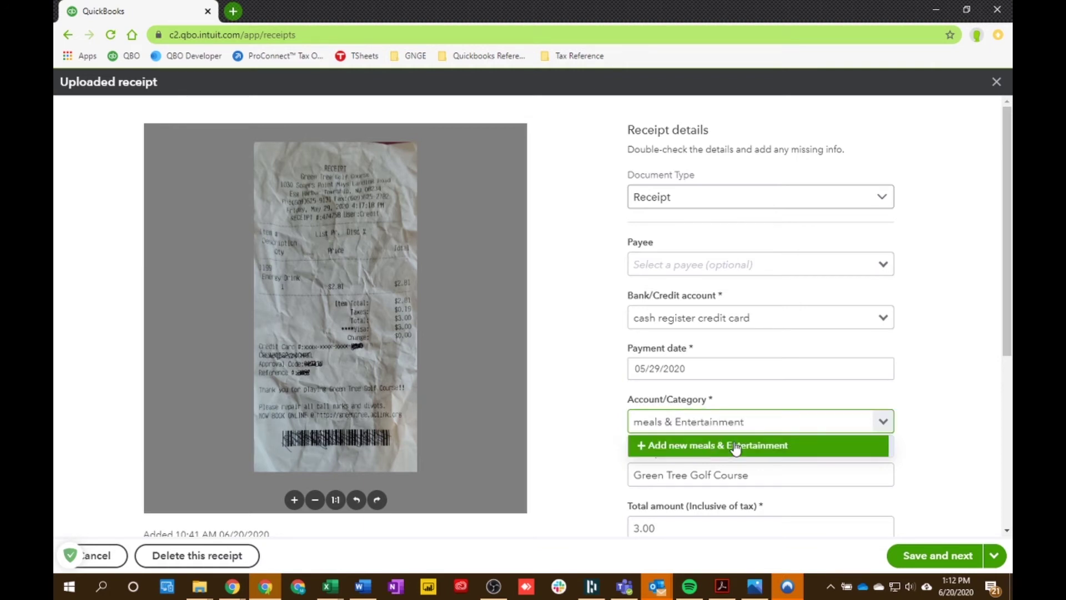
Set the receipt's account/category back to Food Sales.
left_click(844, 420)
type("food sale")
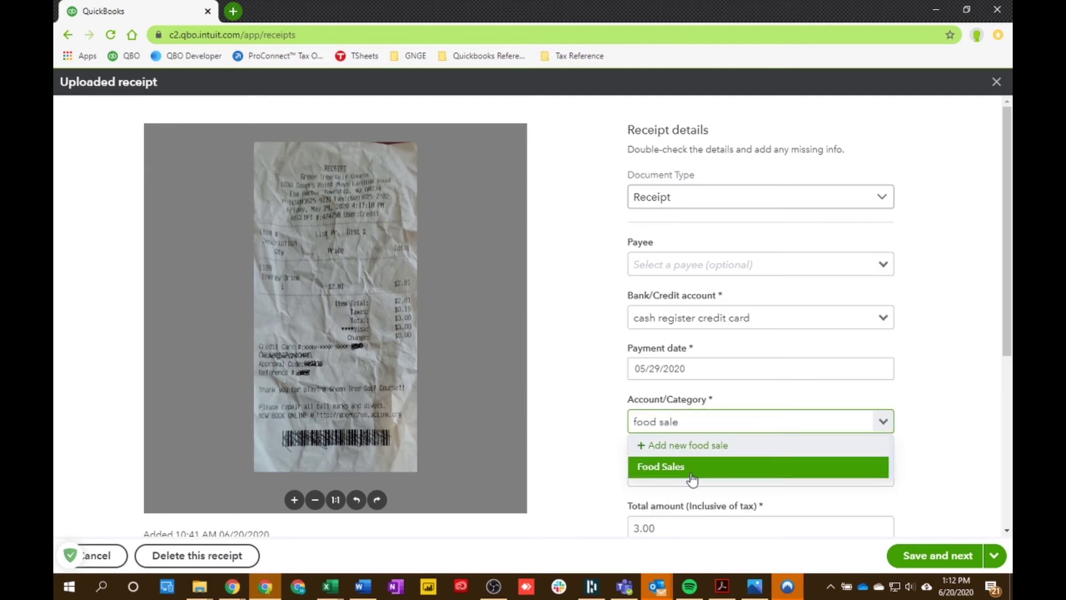
left_click(700, 469)
Expand the receipt's additional fields and review the memo, billable, customer and reference number options.
scroll(695, 452, "down", 2)
left_click(704, 447)
scroll(704, 449, "down", 3)
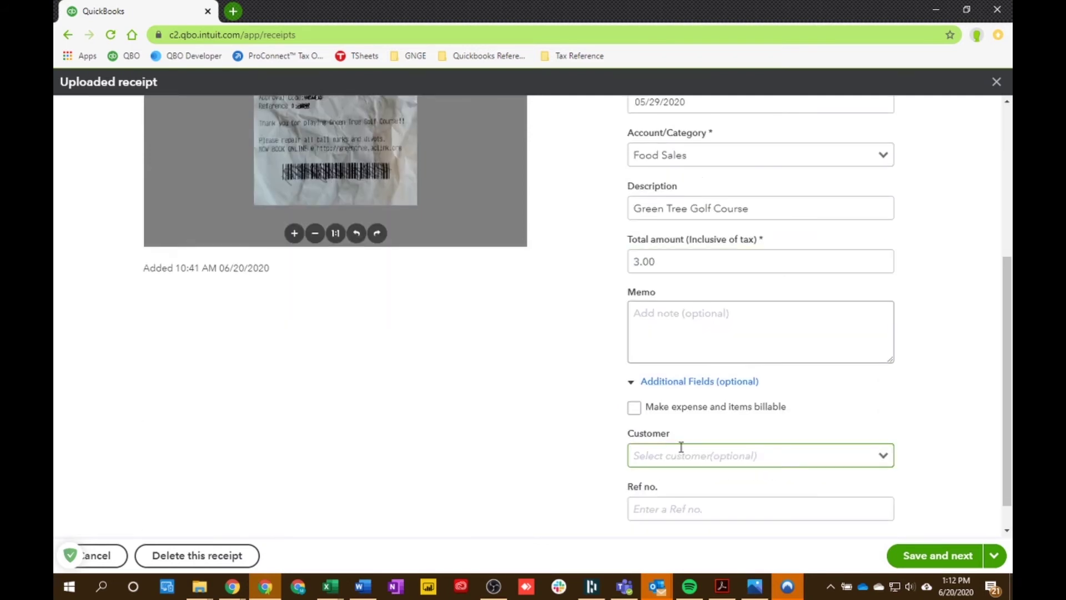
left_click(660, 313)
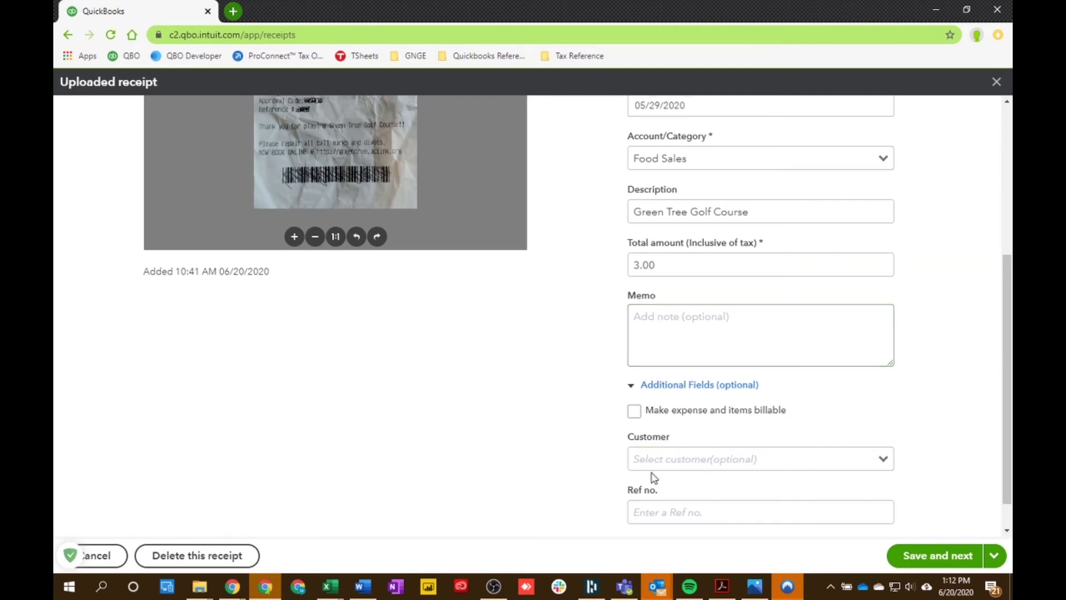
scroll(651, 476, "up", 1)
scroll(651, 401, "down", 2)
left_click(675, 473)
scroll(666, 455, "up", 5)
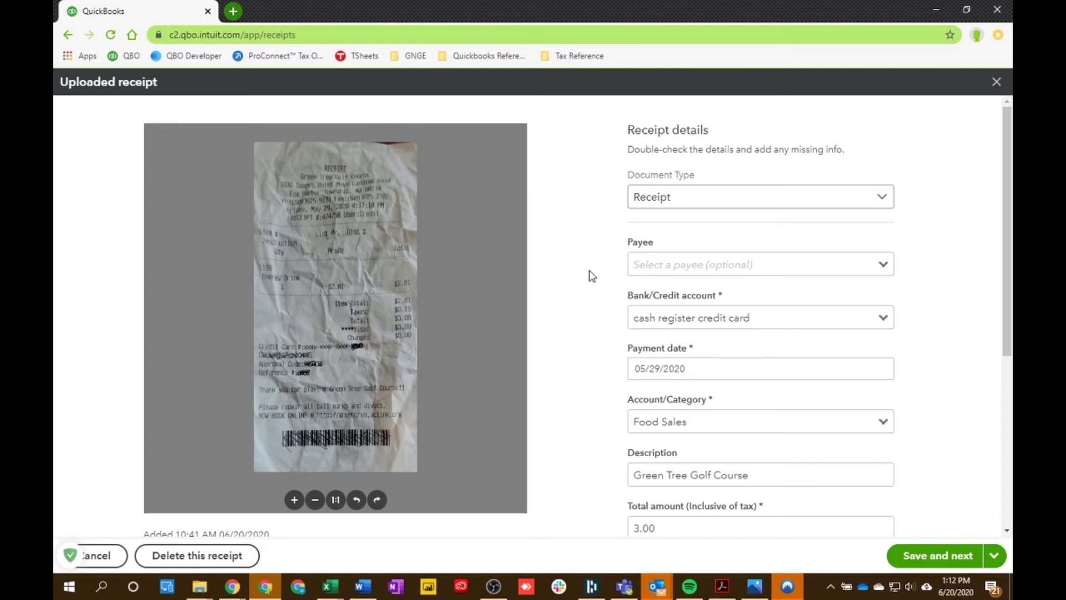
Save the Green Tree Golf Course receipt details and close the draft expense without creating it.
scroll(594, 285, "down", 4)
scroll(600, 292, "up", 4)
left_click(950, 556)
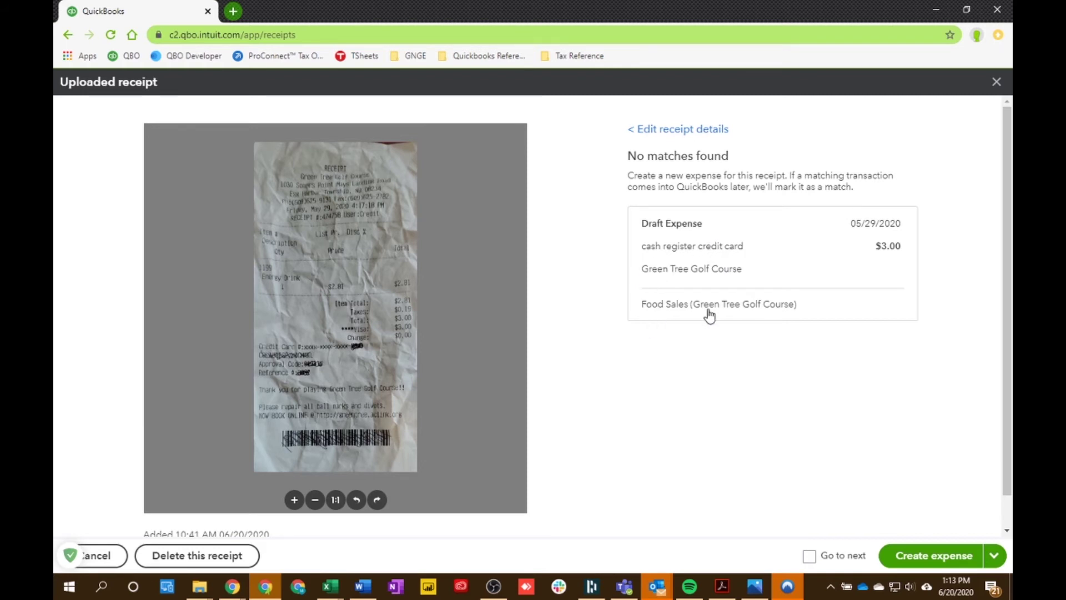
left_click(994, 88)
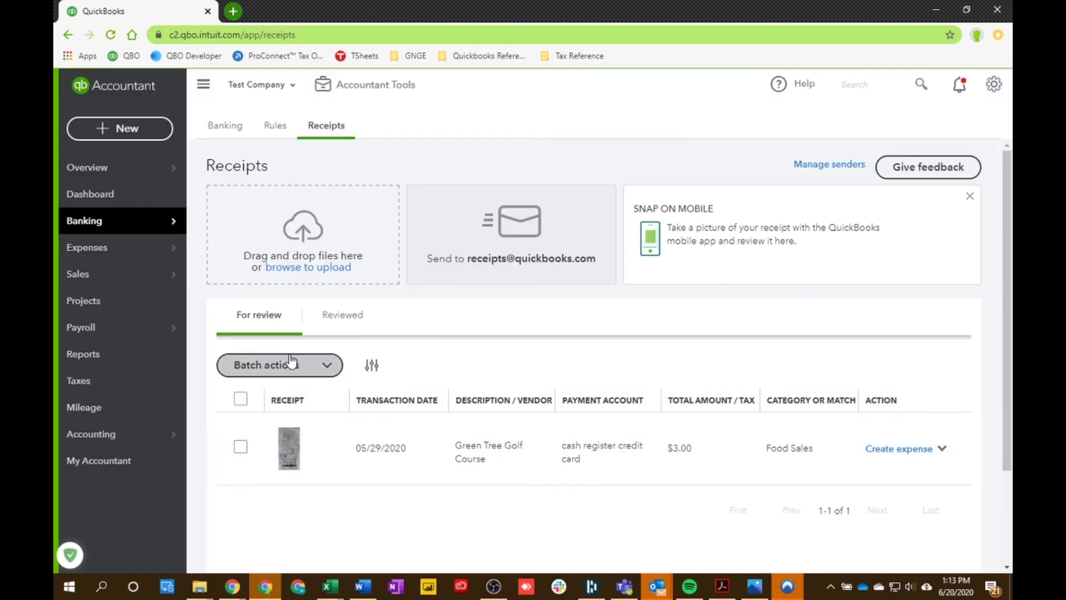
Look through the reviewed receipts, then visit the rules page and return to the bank feed page.
left_click(340, 321)
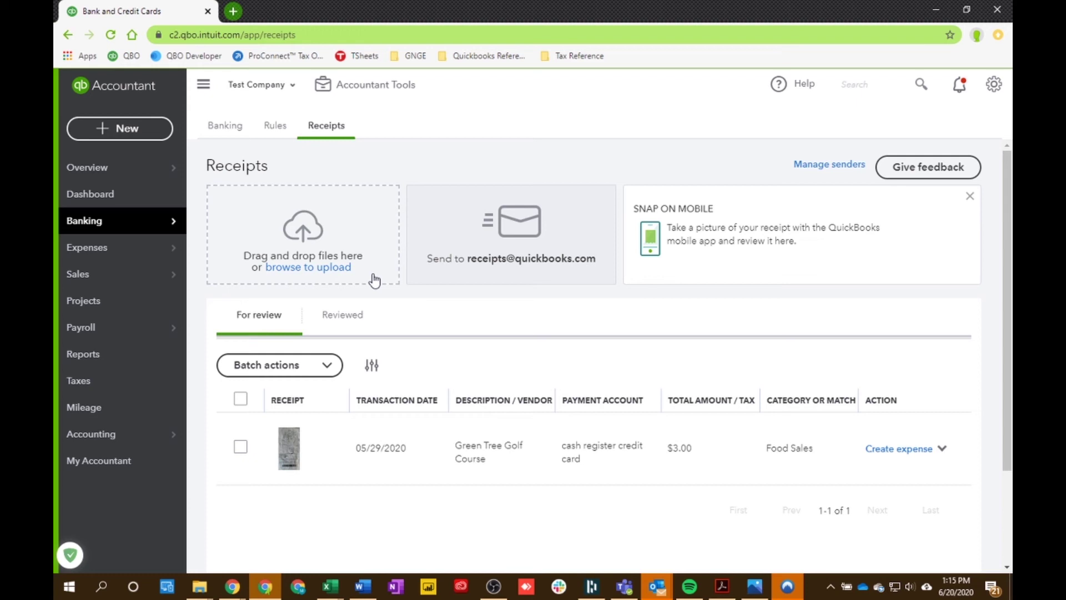
left_click(228, 125)
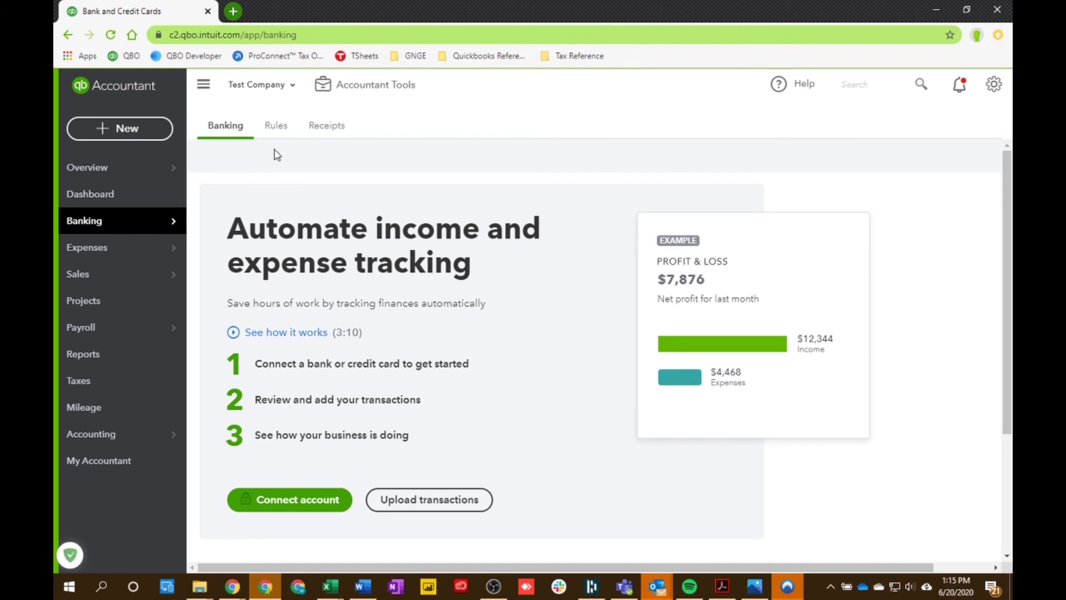
left_click(278, 131)
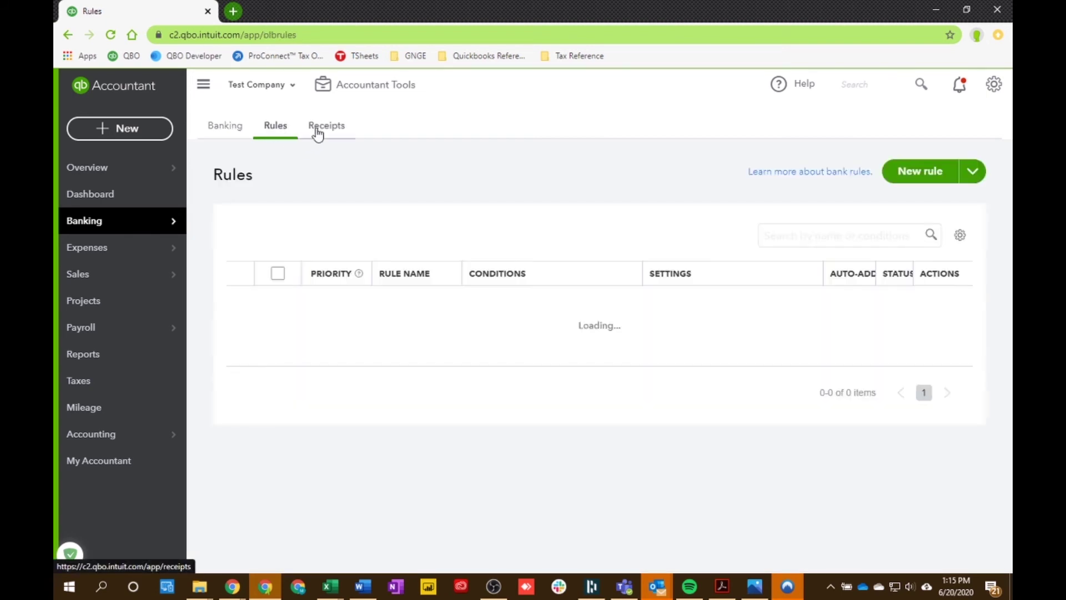
left_click(227, 133)
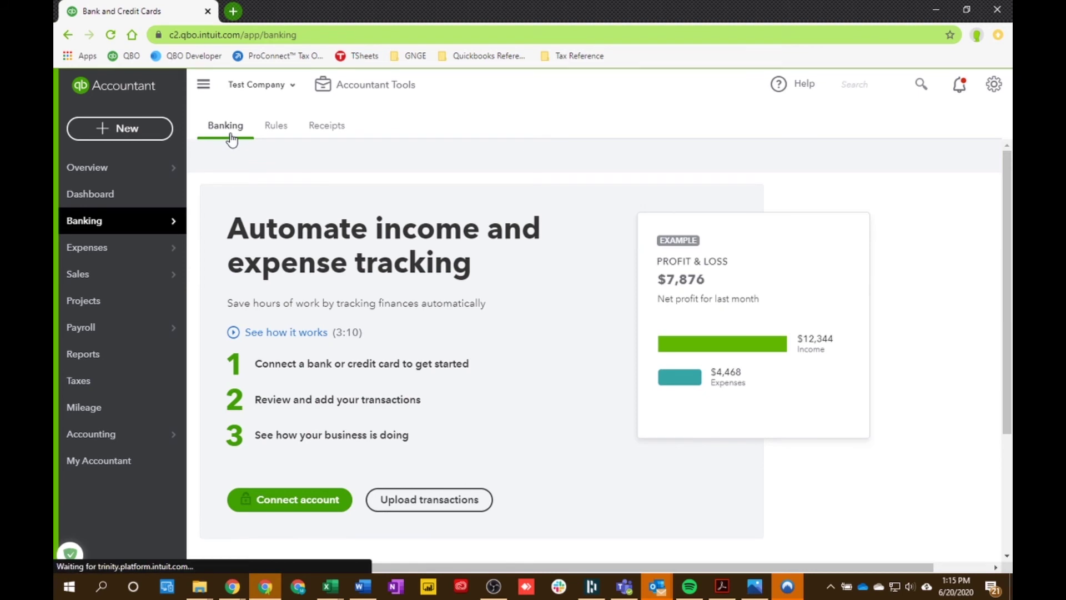